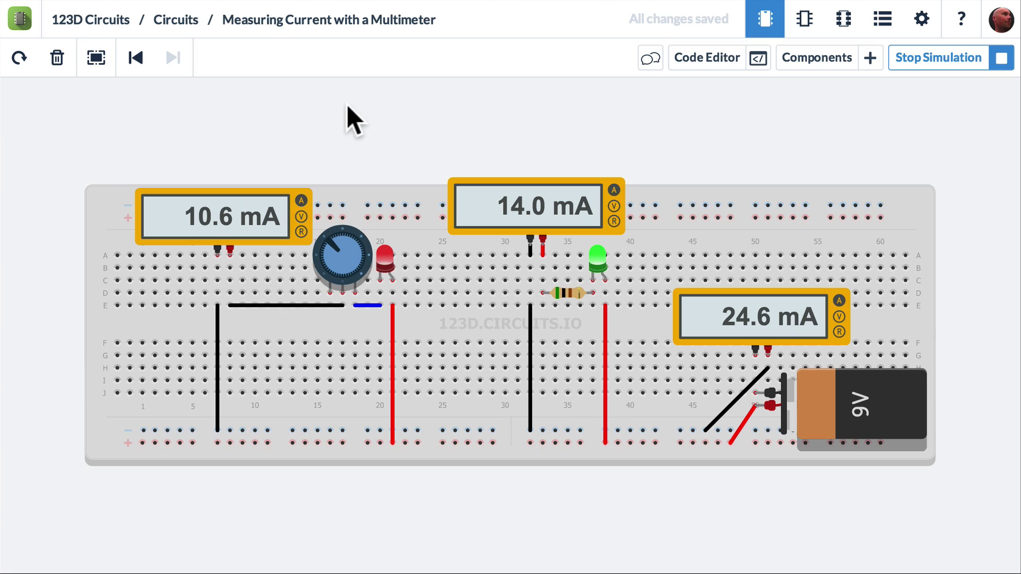
# Turn the potentiometer knob so the meters read 12.0 mA, 13.9 mA and 26.0 mA
pyautogui.moveTo(327, 245)
pyautogui.mouseDown()
pyautogui.moveTo(328, 257)
pyautogui.moveTo(338, 243)
pyautogui.mouseUp()
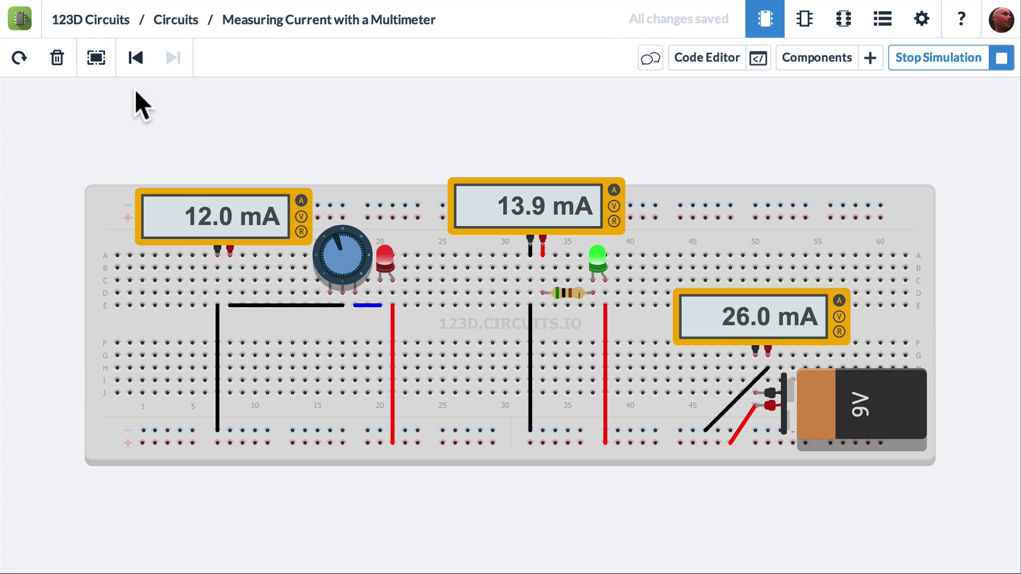
# Create a new empty breadboard circuit titled 'Measuring Current with a Multimeter!'
pyautogui.click(25, 17)
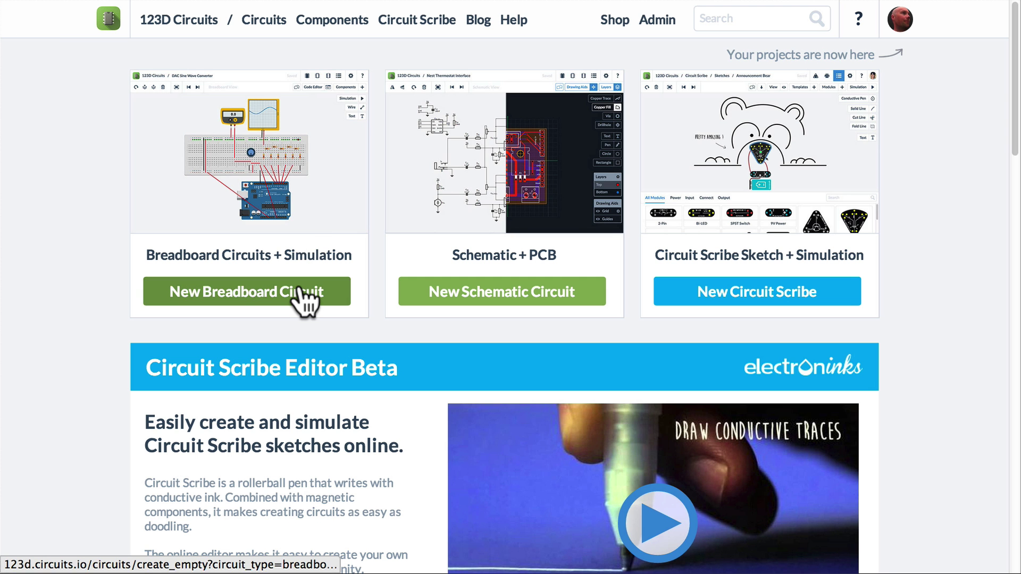
pyautogui.click(259, 289)
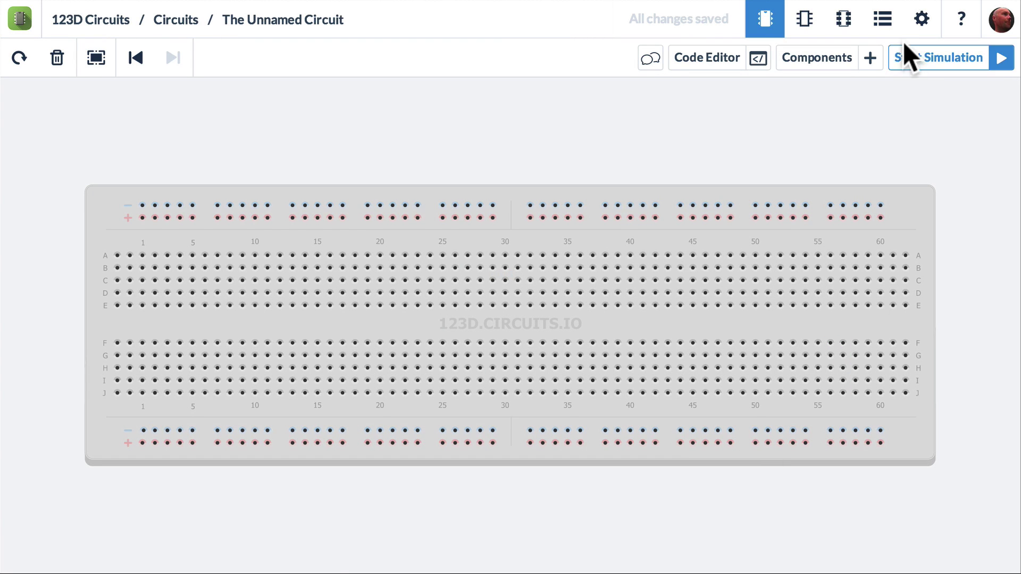
pyautogui.click(920, 21)
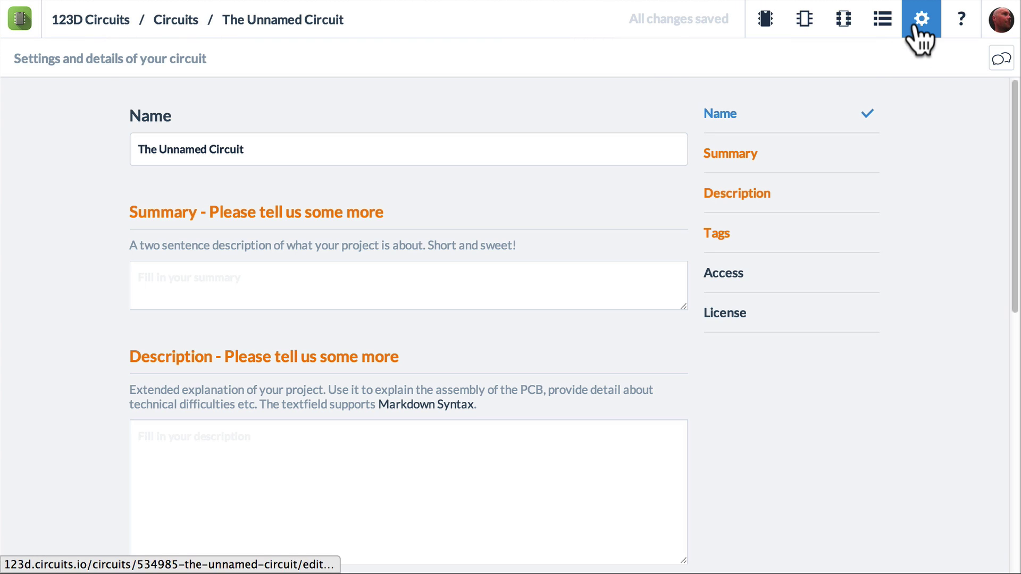
pyautogui.tripleClick(299, 155)
pyautogui.write('Measuring Current with a Multimeter')
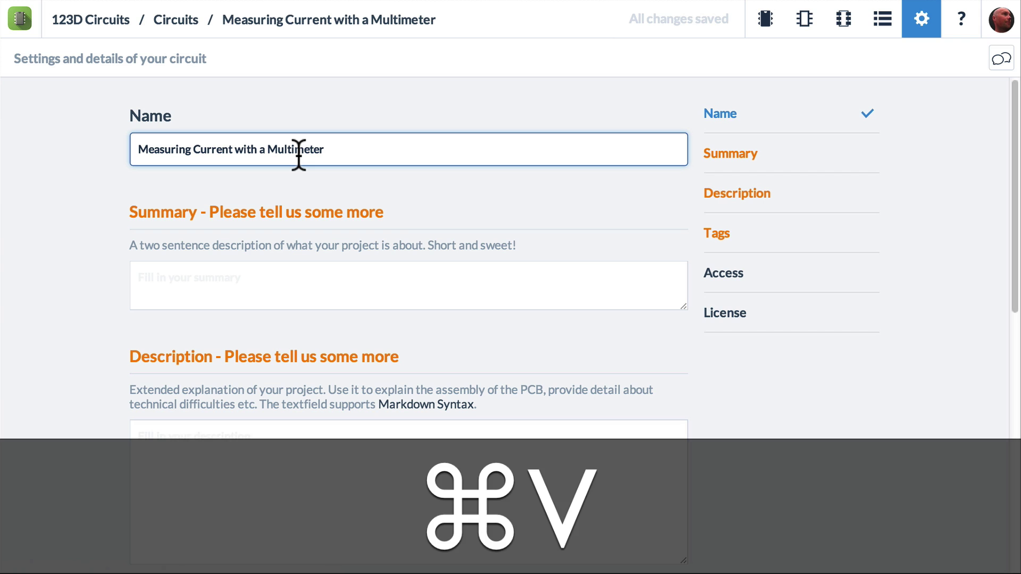
pyautogui.write('!')
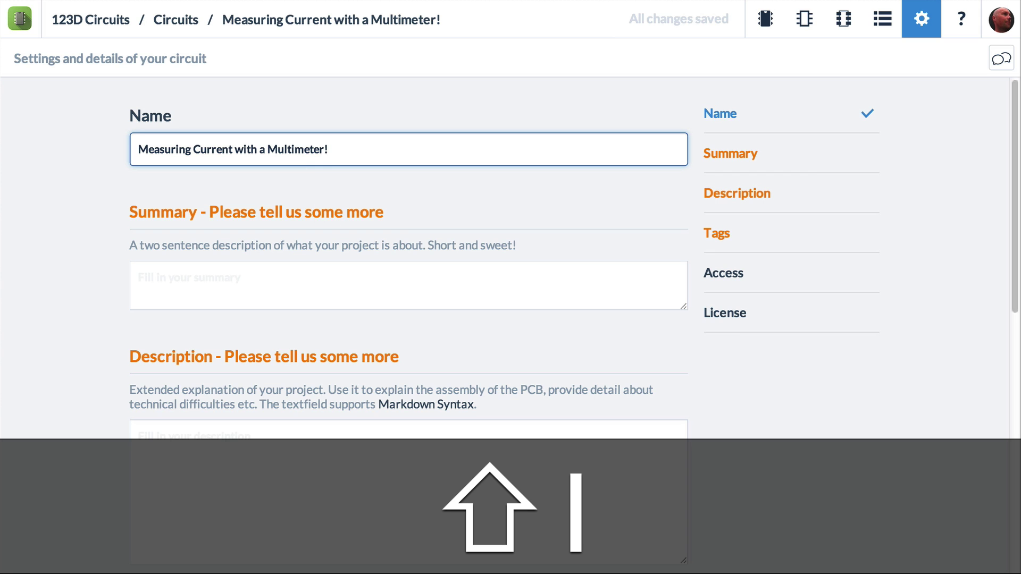
# Place a 9V battery, a red LED and a 1 kΩ resistor beside the breadboard
pyautogui.click(765, 20)
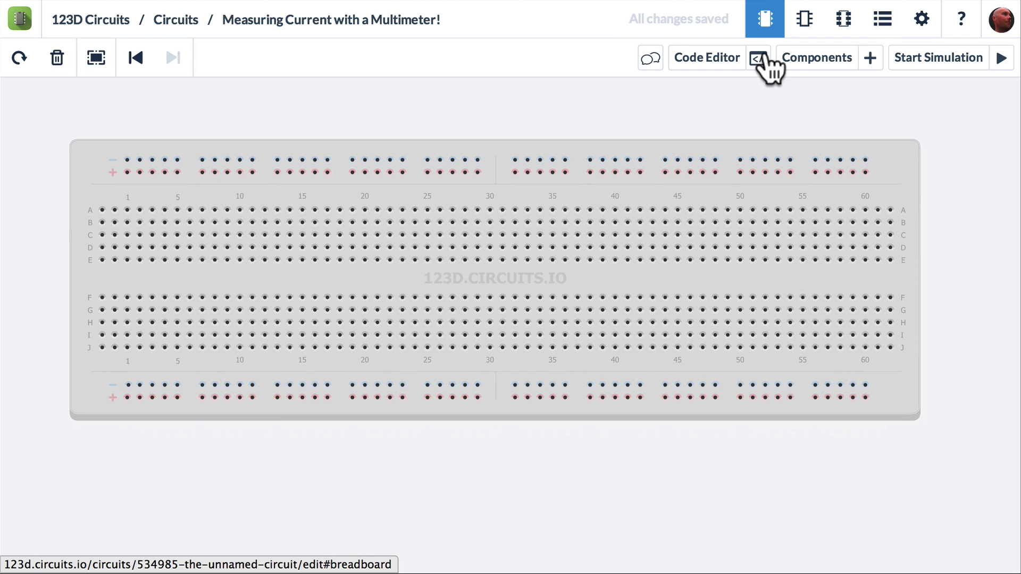
pyautogui.click(817, 58)
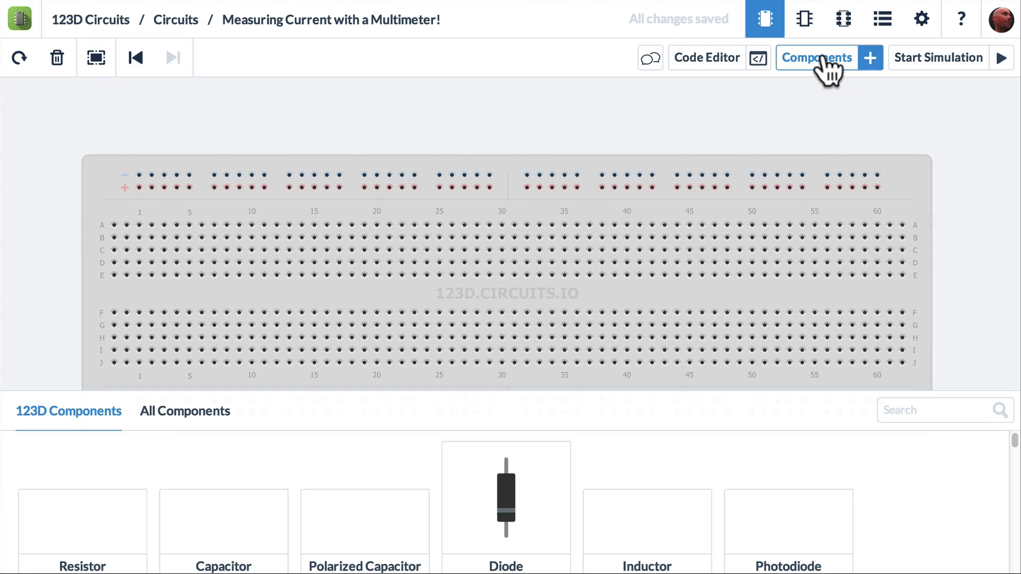
pyautogui.scroll(-3, 834, 547)
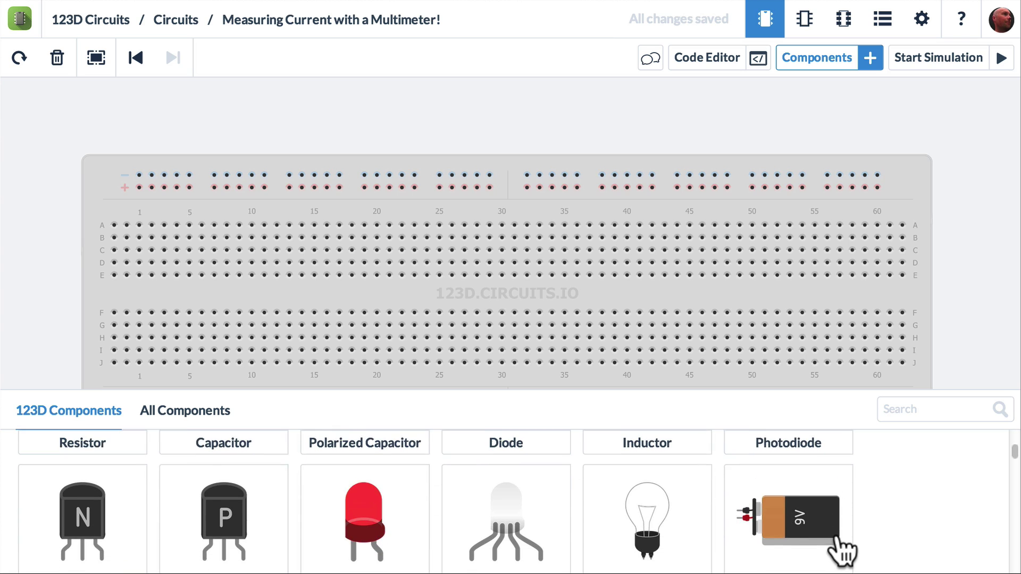
pyautogui.moveTo(798, 511); pyautogui.dragTo(818, 408)
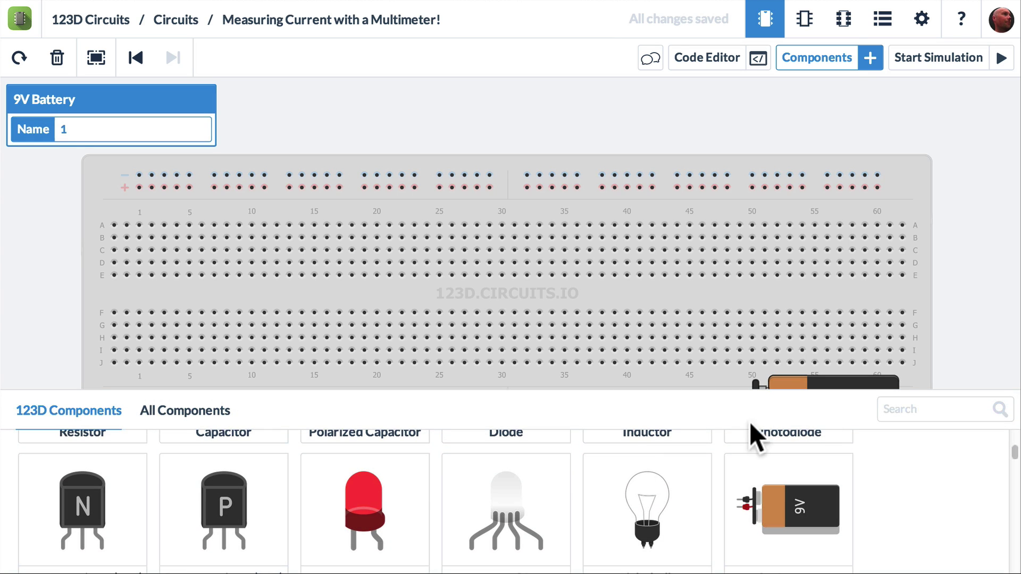
pyautogui.moveTo(365, 506); pyautogui.dragTo(621, 113)
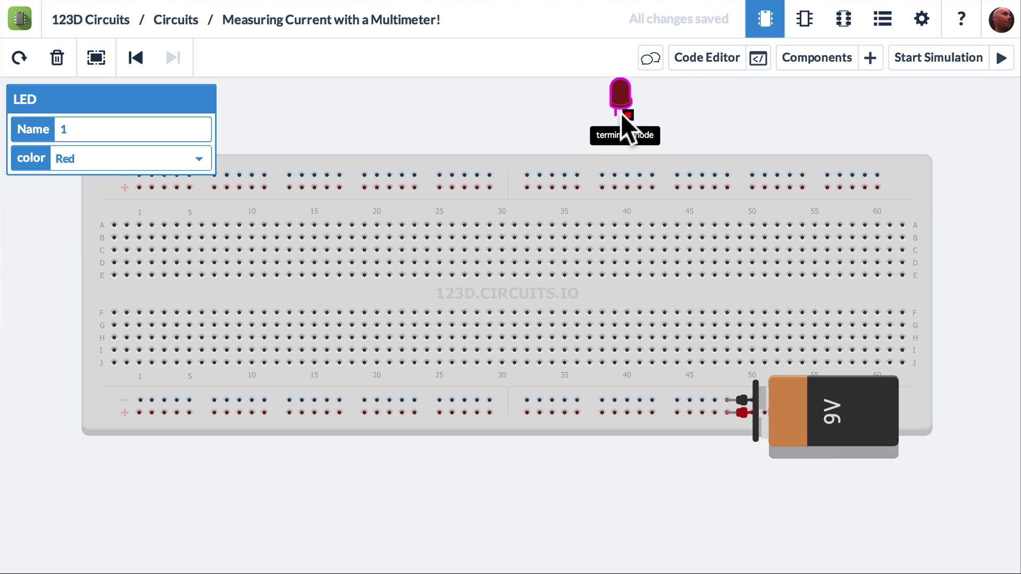
pyautogui.scroll(3, 406, 468)
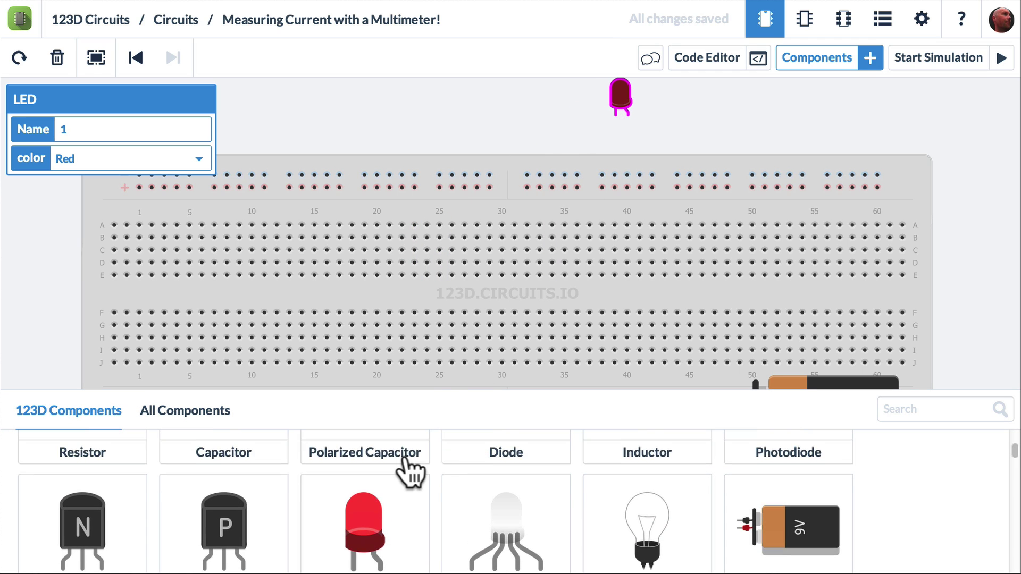
pyautogui.moveTo(82, 492); pyautogui.dragTo(461, 120)
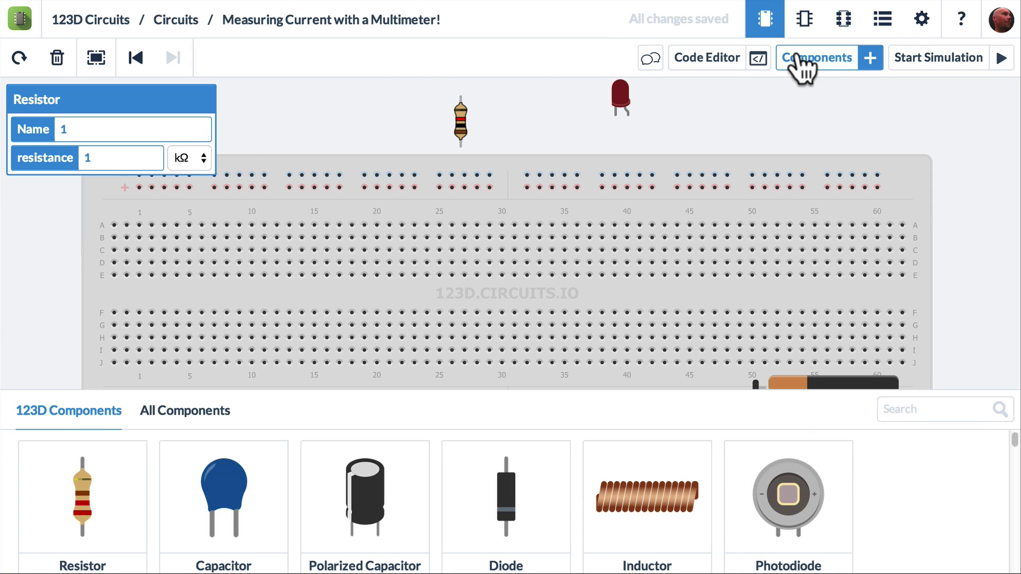
# Plug the LED in near column 37 and the rotated resistor horizontally on row E beside it
pyautogui.click(819, 62)
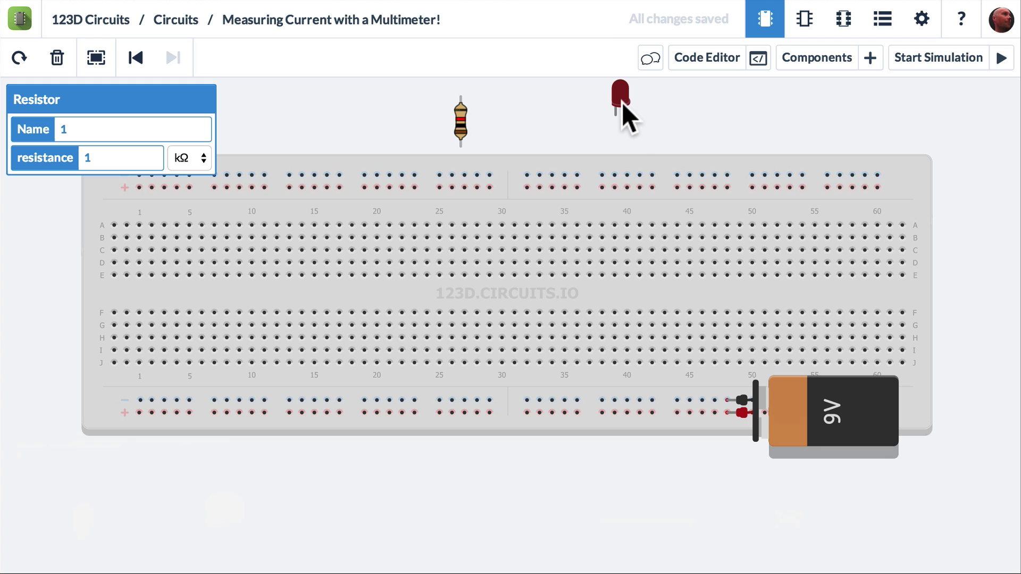
pyautogui.moveTo(620, 100); pyautogui.dragTo(594, 244)
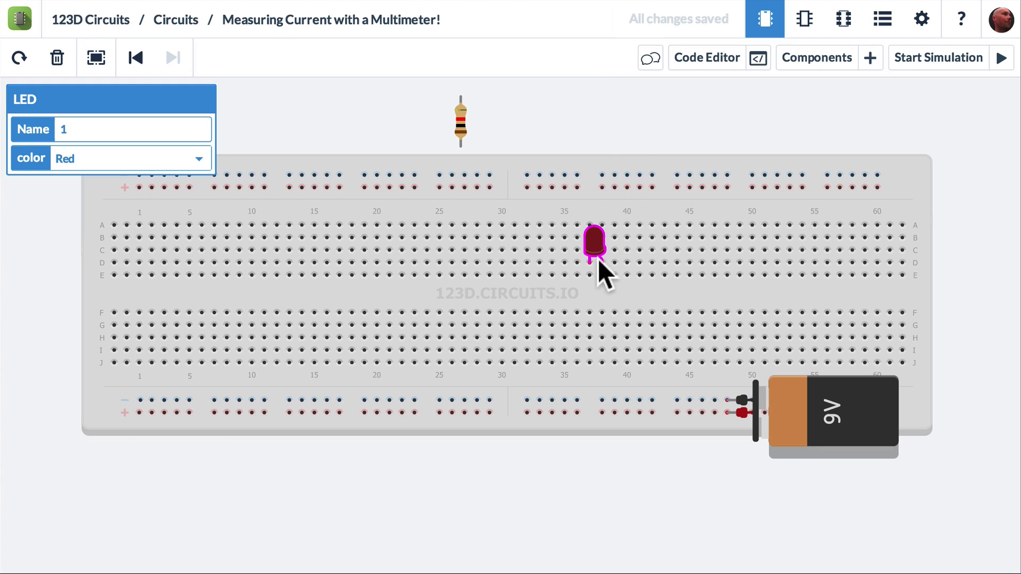
pyautogui.click(459, 122)
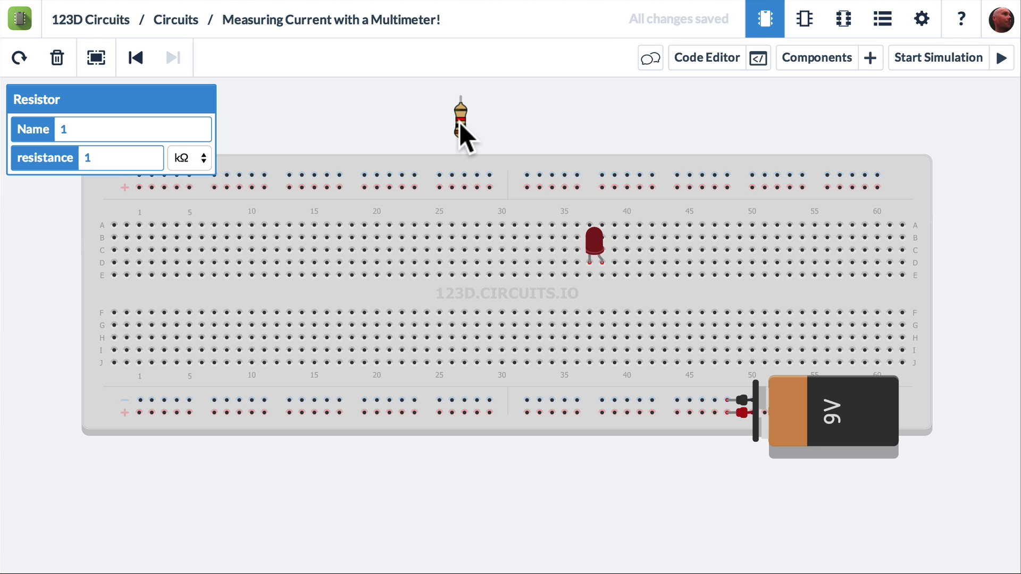
pyautogui.press('r')
pyautogui.moveTo(467, 120)
pyautogui.mouseDown()
pyautogui.moveTo(506, 207)
pyautogui.moveTo(572, 274)
pyautogui.mouseUp()
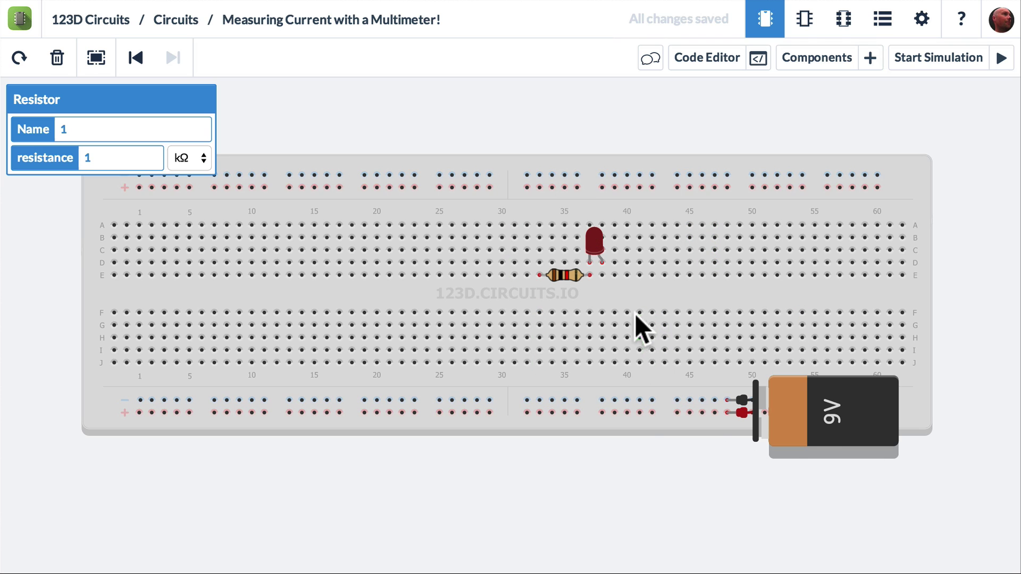
# Draw wires from the LED's column and the resistor's left end down to the bottom rails
pyautogui.click(602, 273)
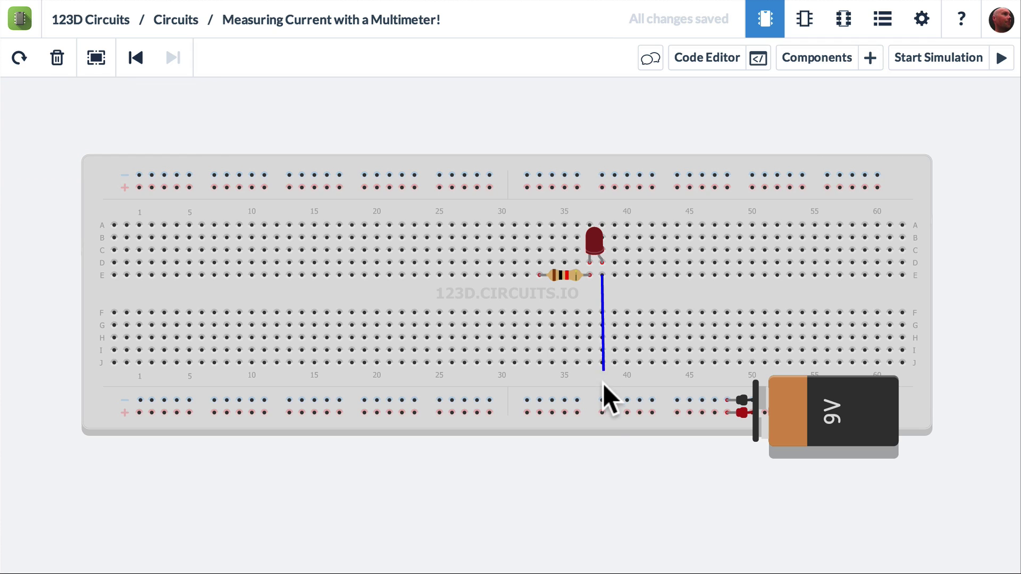
pyautogui.click(602, 412)
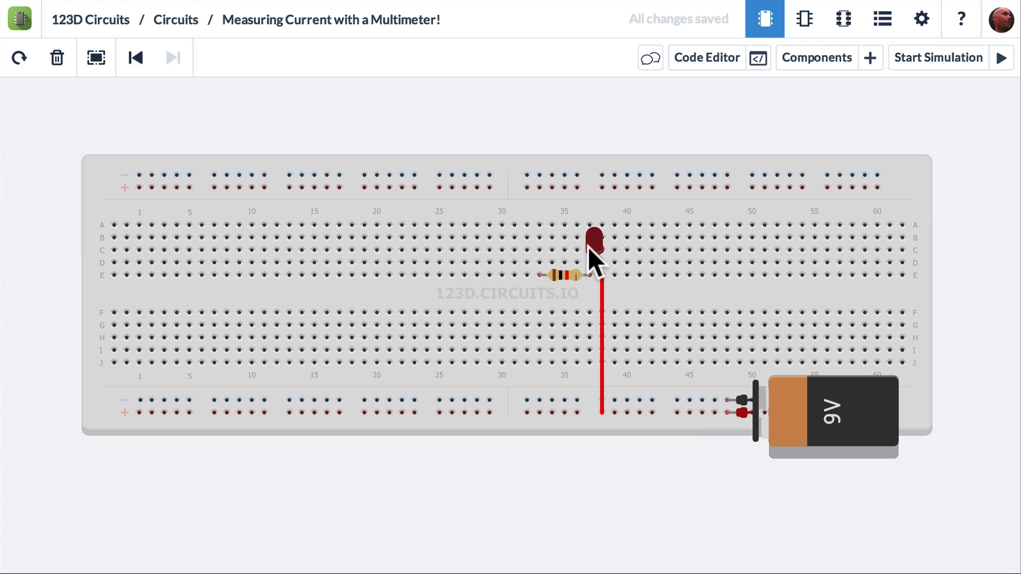
pyautogui.click(538, 275)
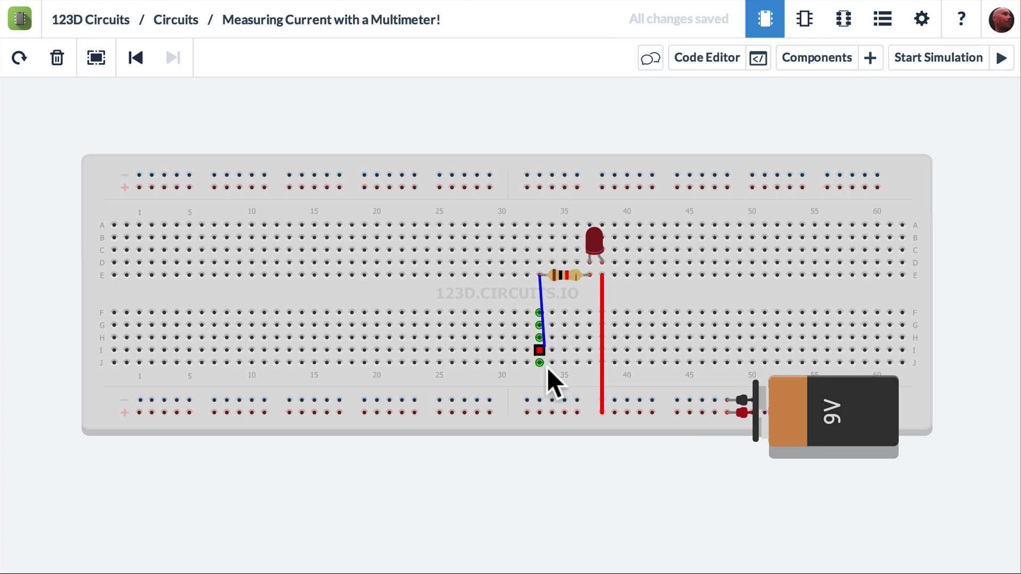
pyautogui.click(540, 399)
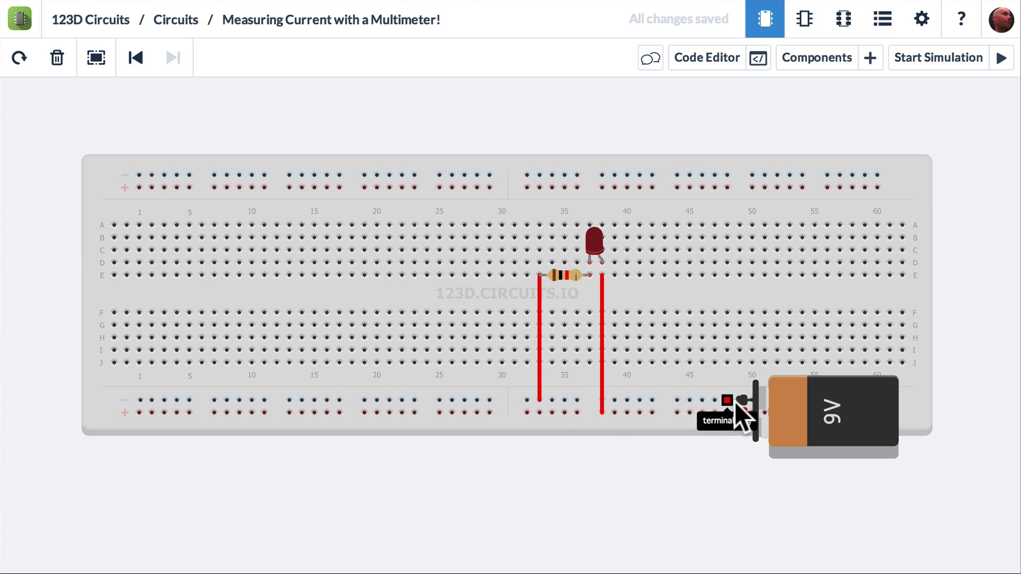
# Make the resistor's rail wire black
pyautogui.click(540, 378)
pyautogui.click(148, 128)
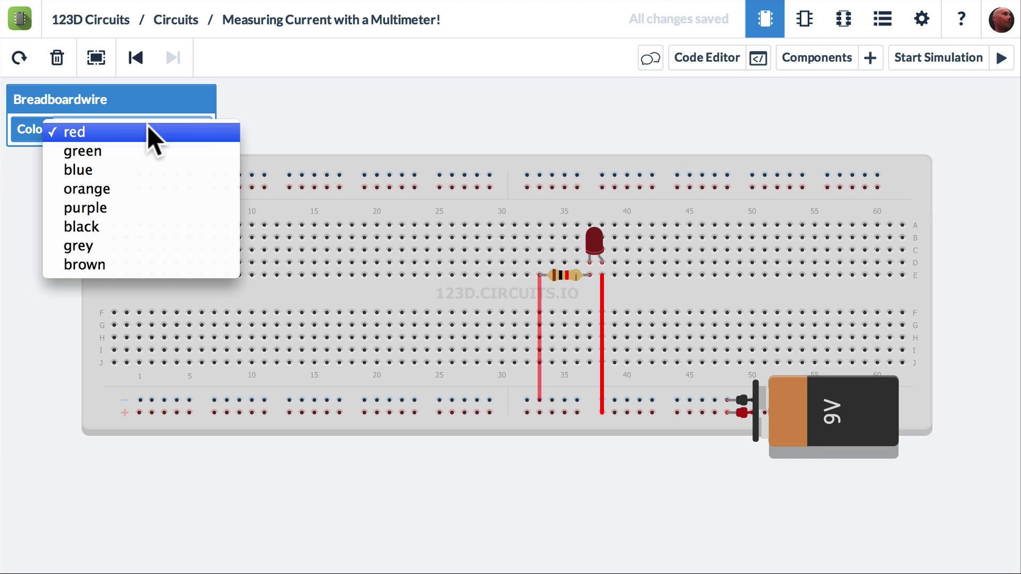
pyautogui.click(163, 222)
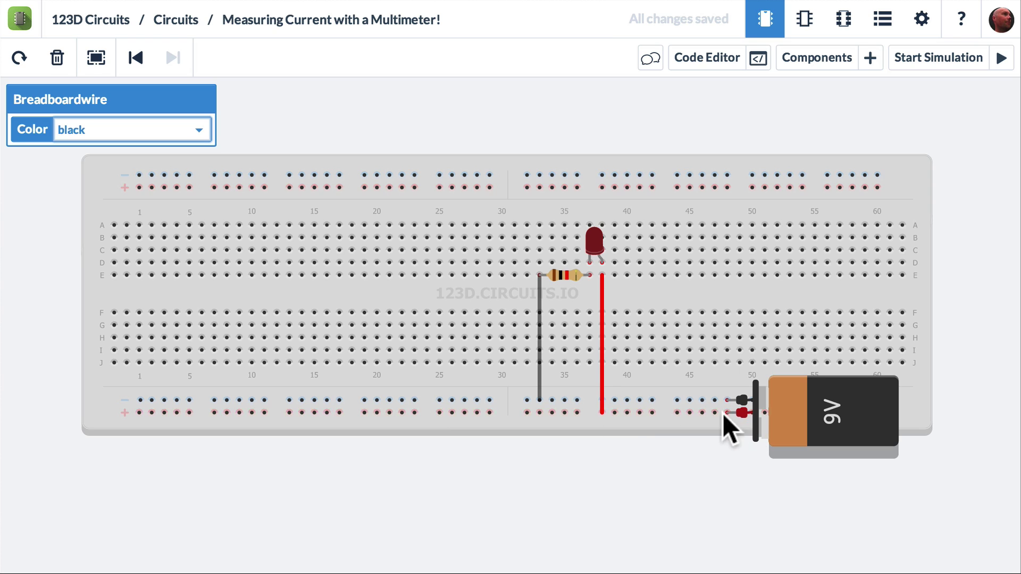
pyautogui.click(601, 399)
pyautogui.click(695, 122)
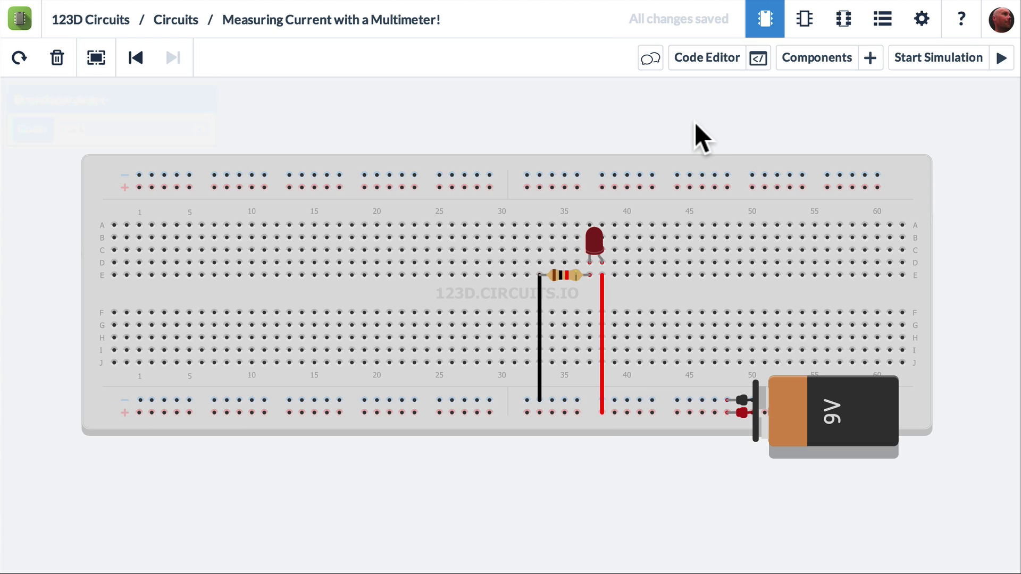
# Run the simulation and change the resistor from 1 kΩ to 500 Ω
pyautogui.click(909, 57)
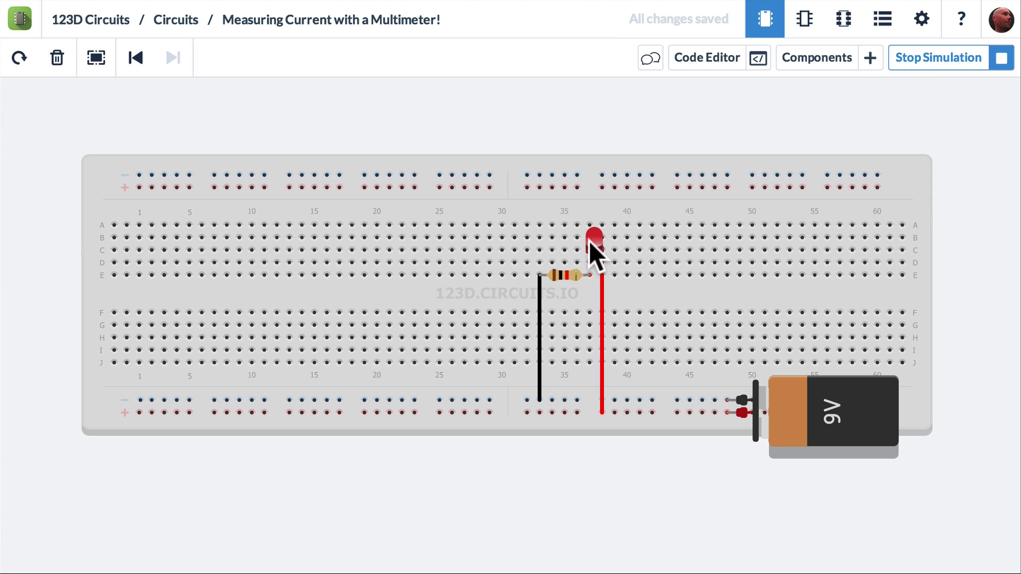
pyautogui.click(559, 273)
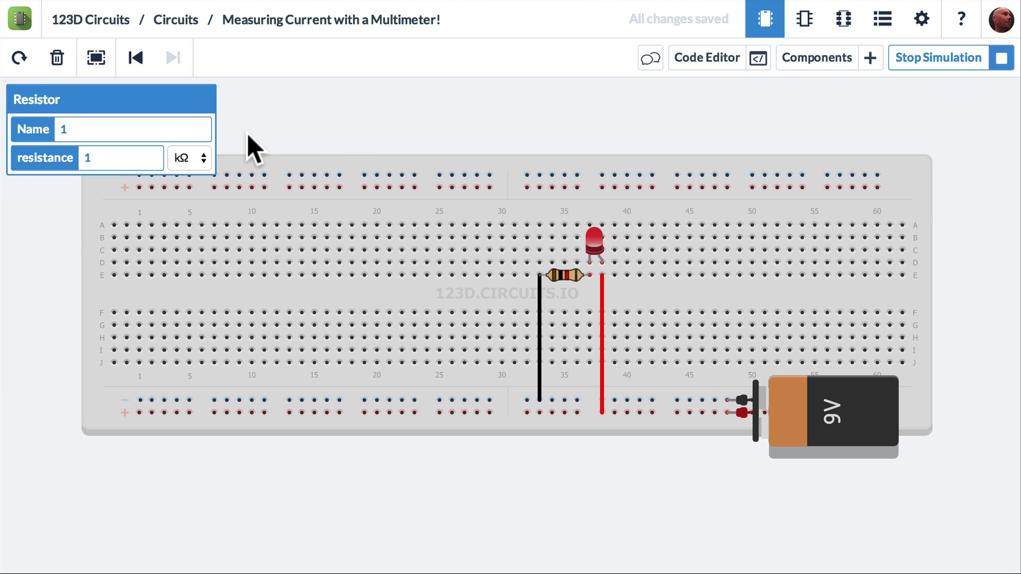
pyautogui.click(108, 158)
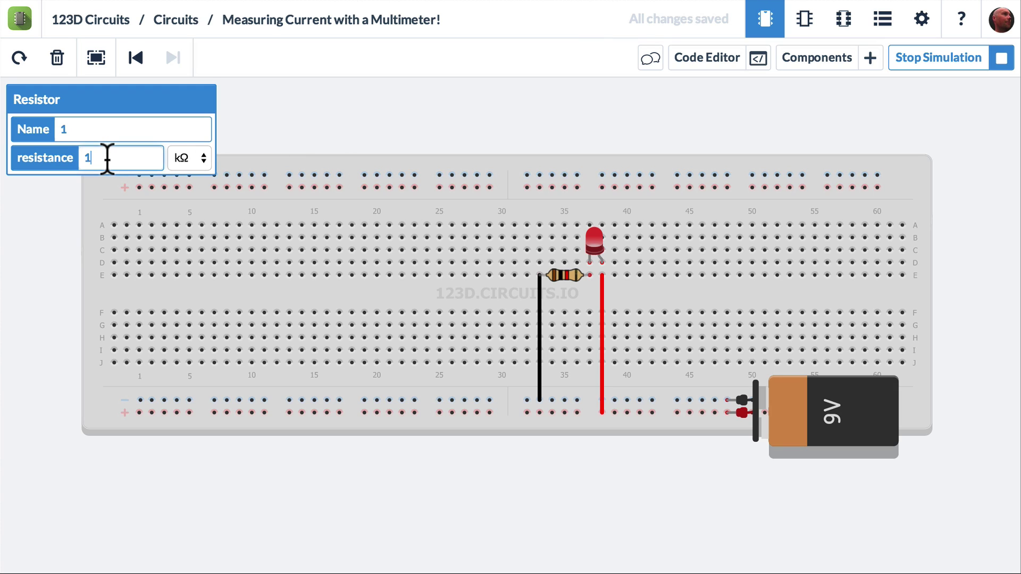
pyautogui.write('5')
pyautogui.press('Left')
pyautogui.press('BackSpace')
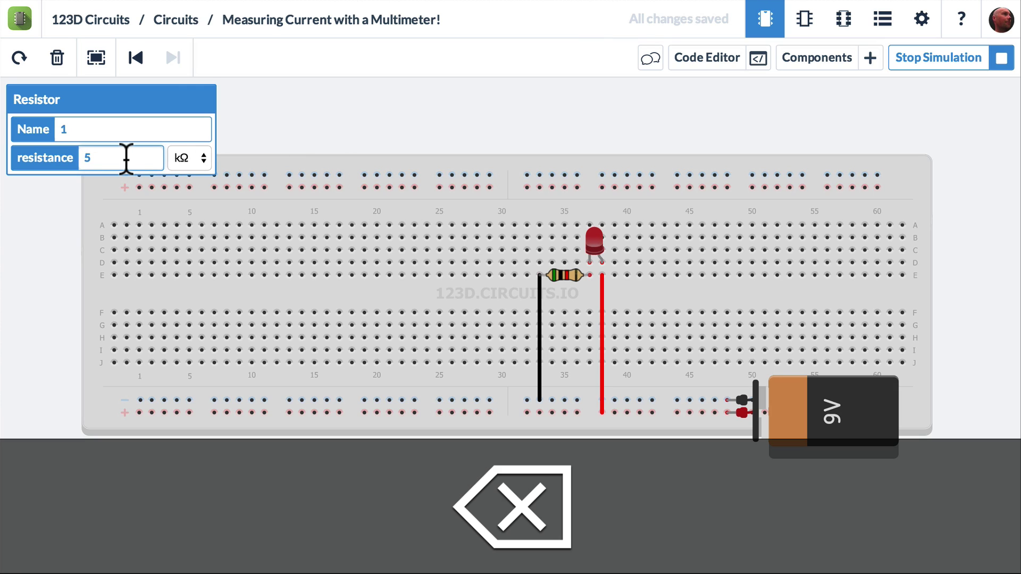
pyautogui.click(123, 159)
pyautogui.write('00')
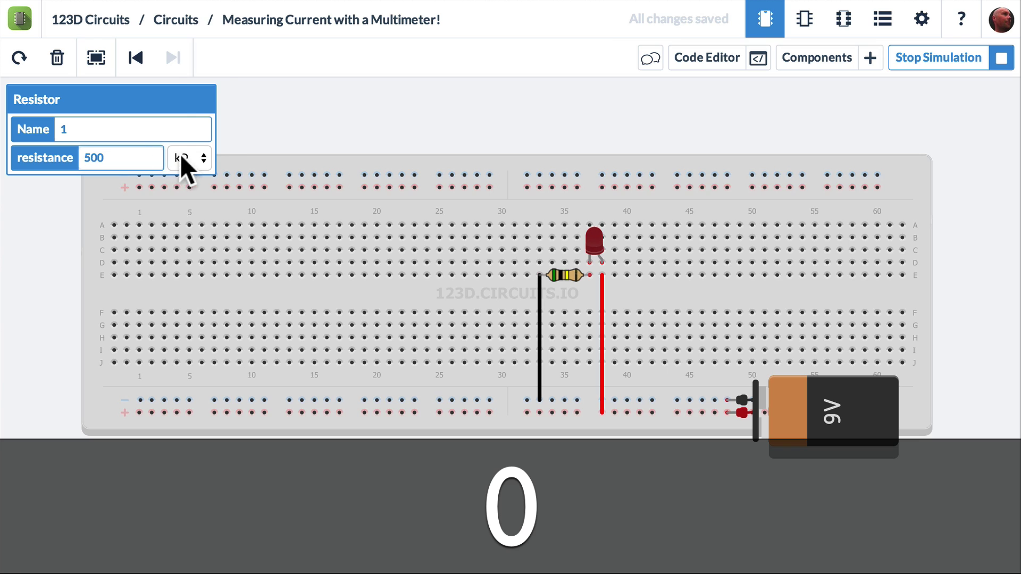
pyautogui.click(183, 158)
pyautogui.click(191, 139)
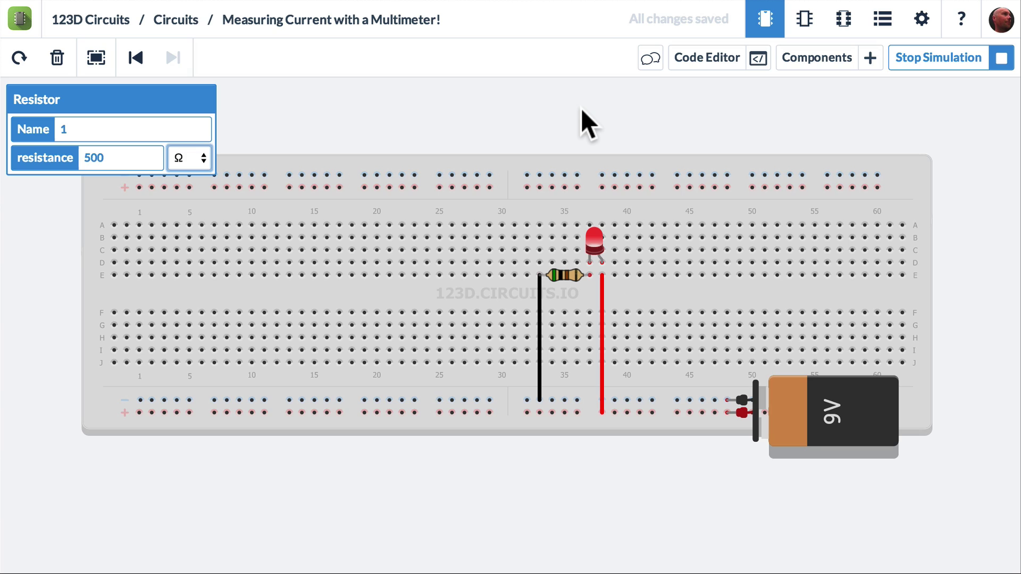
# Stop the simulation and place a multimeter, found by searching 'mult', above the LED and resistor
pyautogui.click(925, 59)
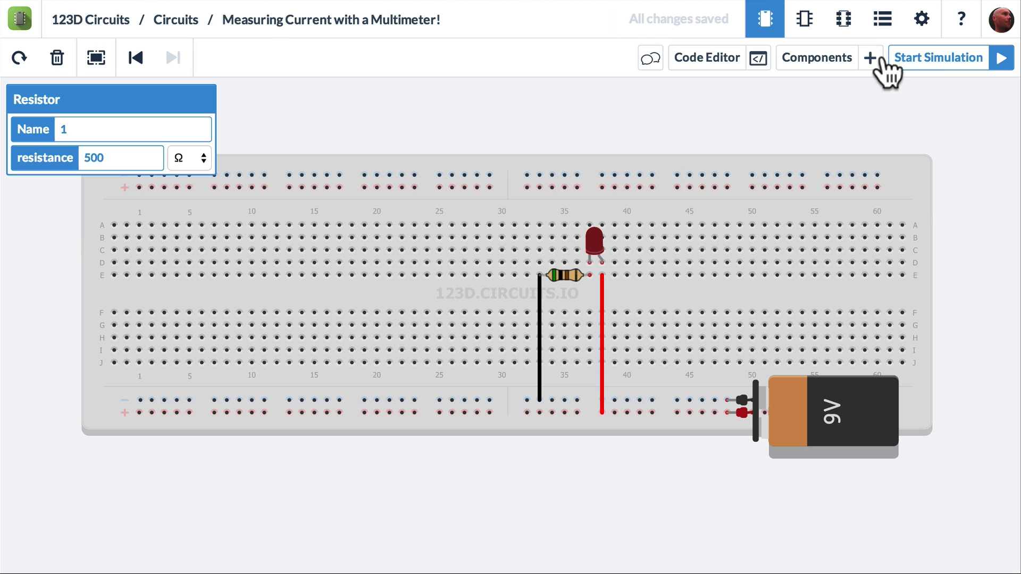
pyautogui.click(813, 61)
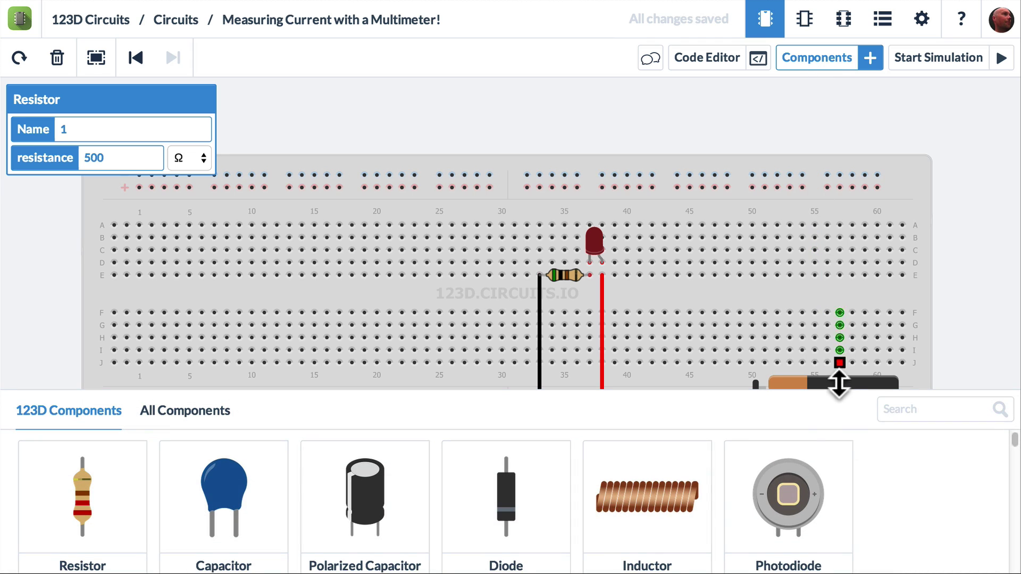
pyautogui.scroll(-5, 723, 482)
pyautogui.scroll(5, 723, 481)
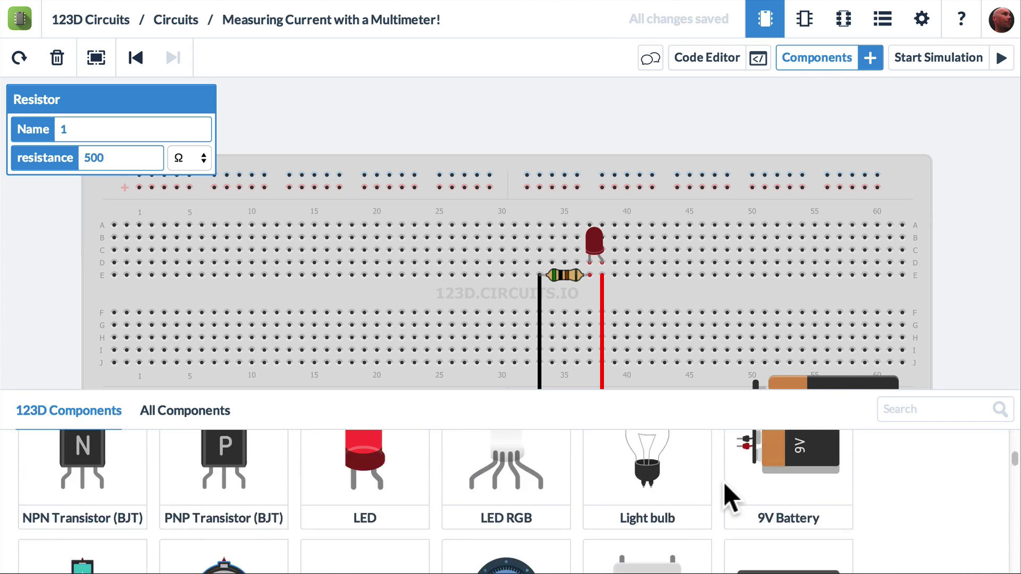
pyautogui.click(914, 412)
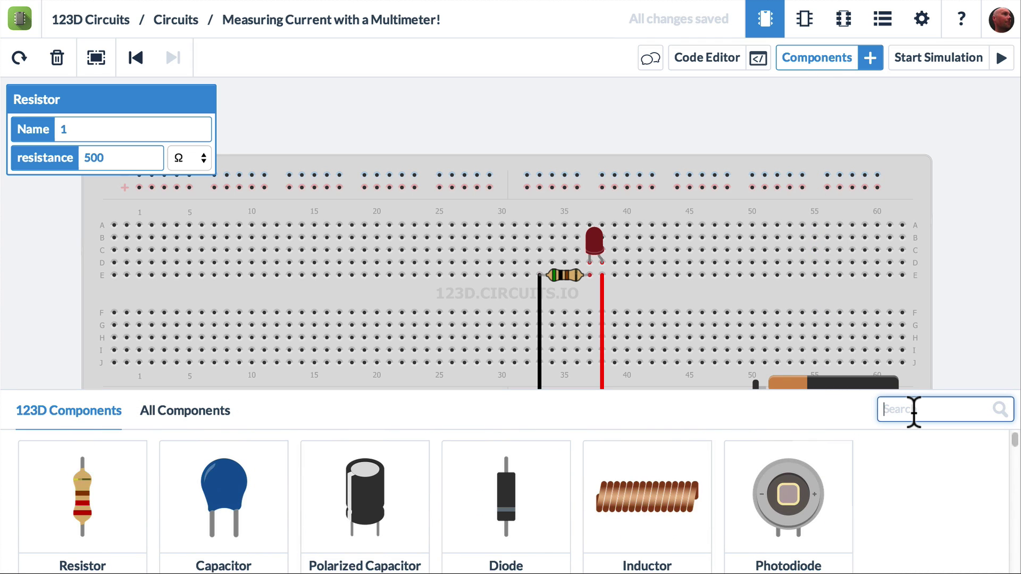
pyautogui.write('mult')
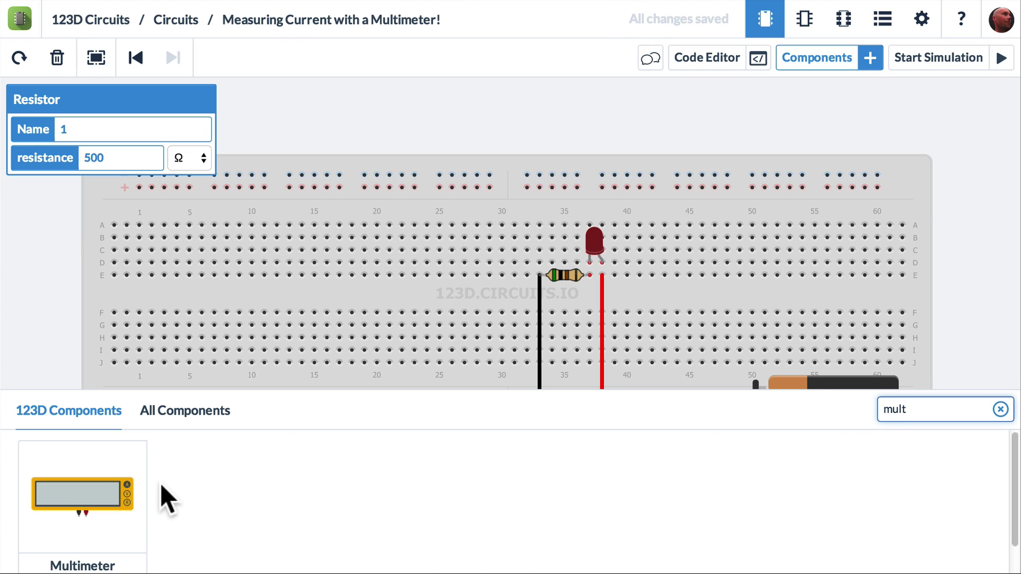
pyautogui.moveTo(90, 503); pyautogui.dragTo(493, 235)
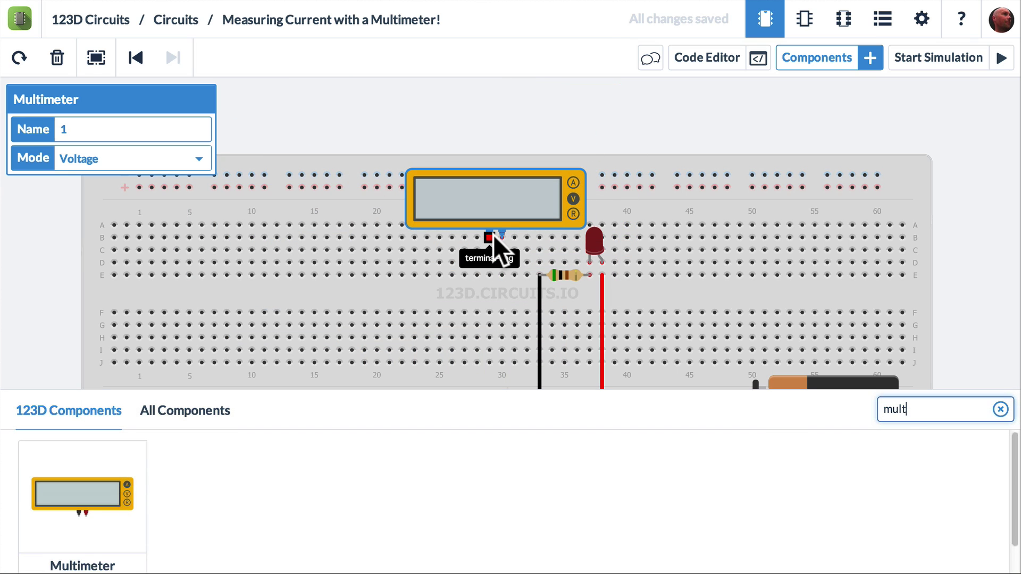
pyautogui.click(813, 61)
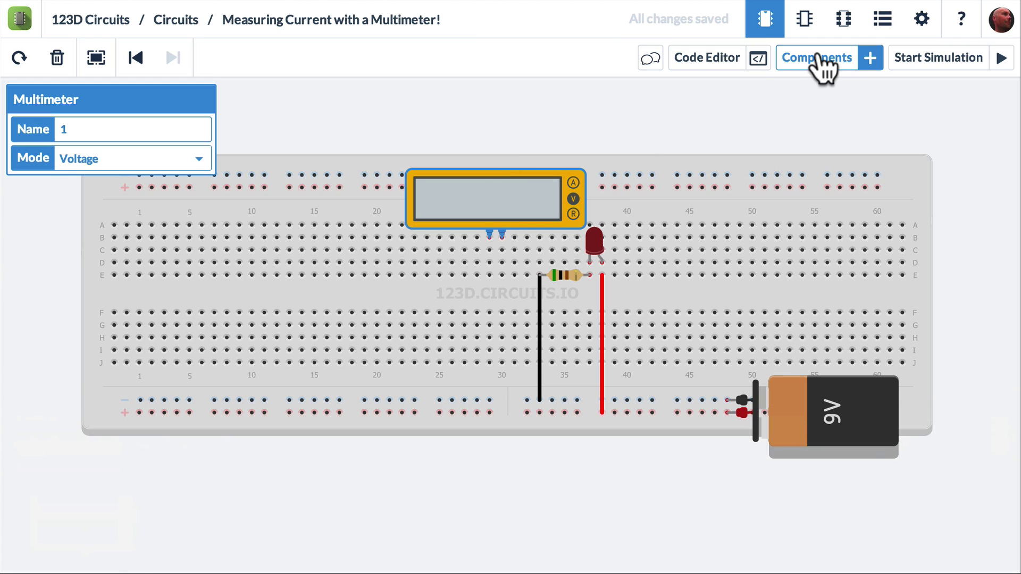
# Delete the black ground wire and wire the meter probe to the resistor and the negative rail
pyautogui.click(721, 95)
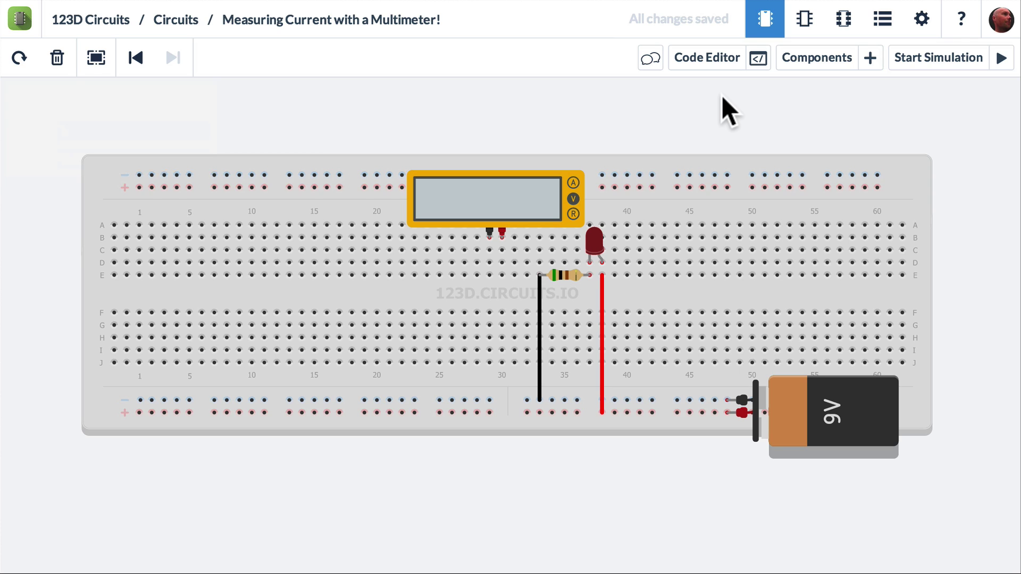
pyautogui.click(539, 299)
pyautogui.press('BackSpace')
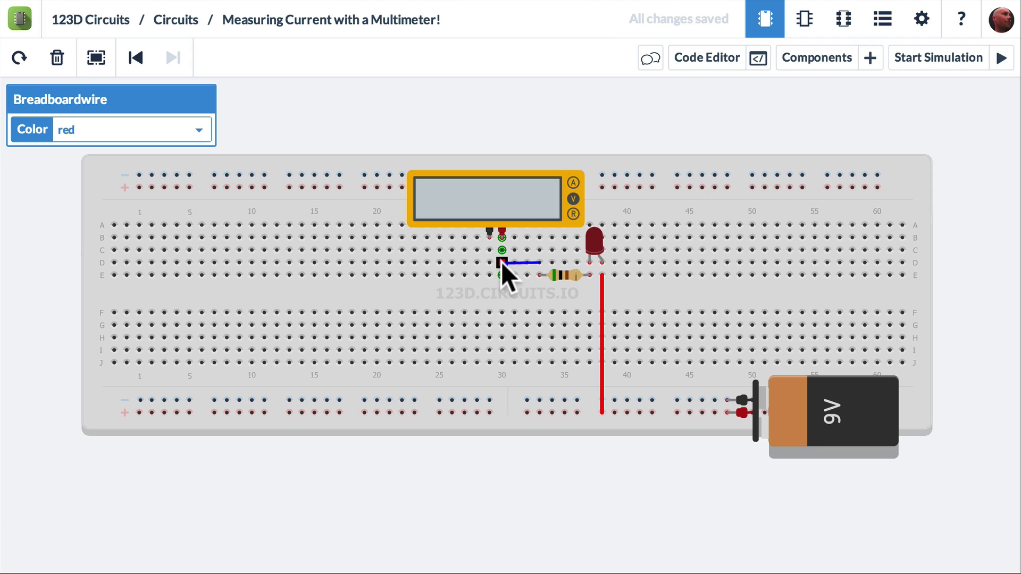
pyautogui.click(501, 262)
pyautogui.click(489, 275)
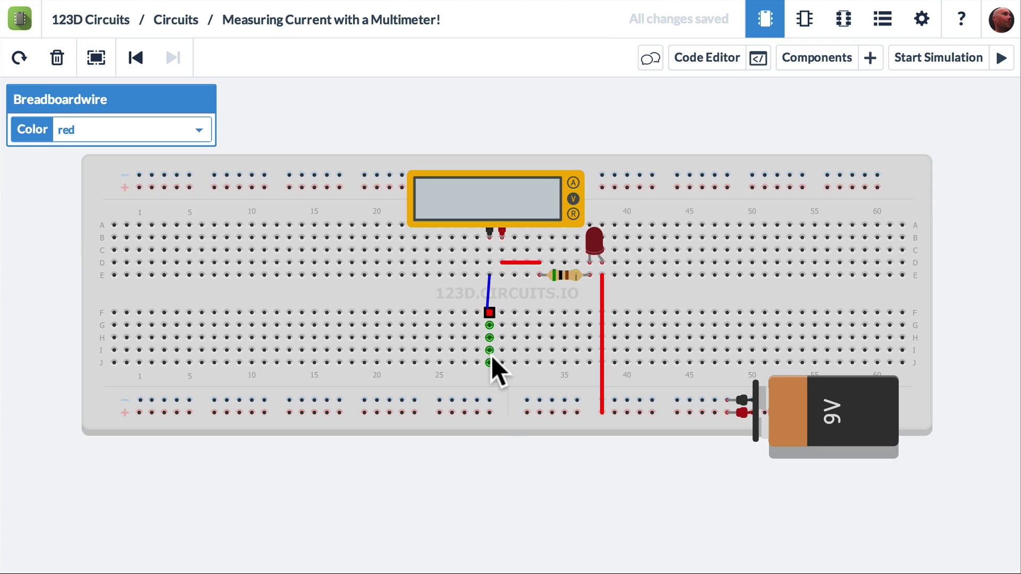
pyautogui.click(489, 400)
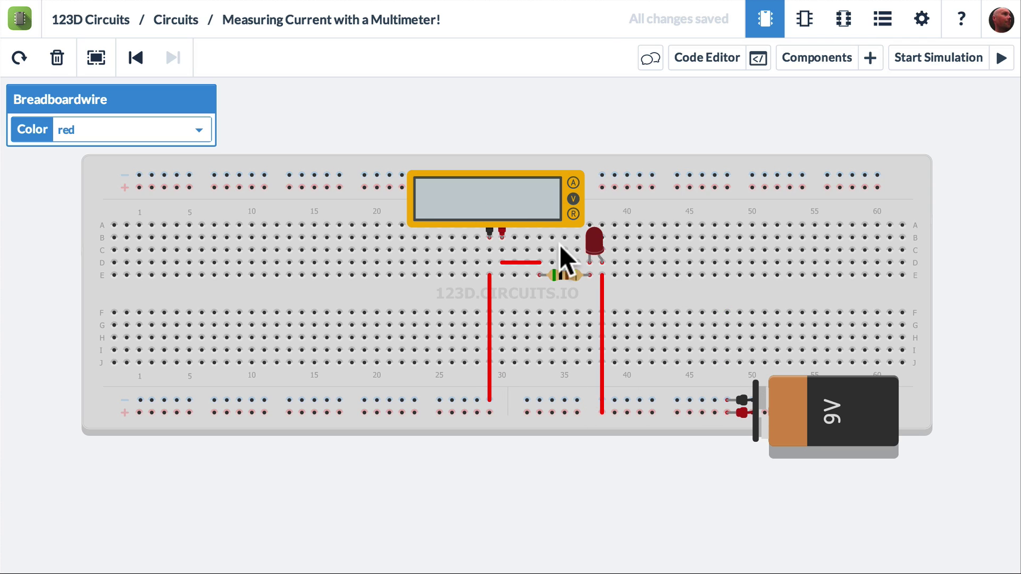
# Make the short link wire and the column 29 rail wire black
pyautogui.click(150, 130)
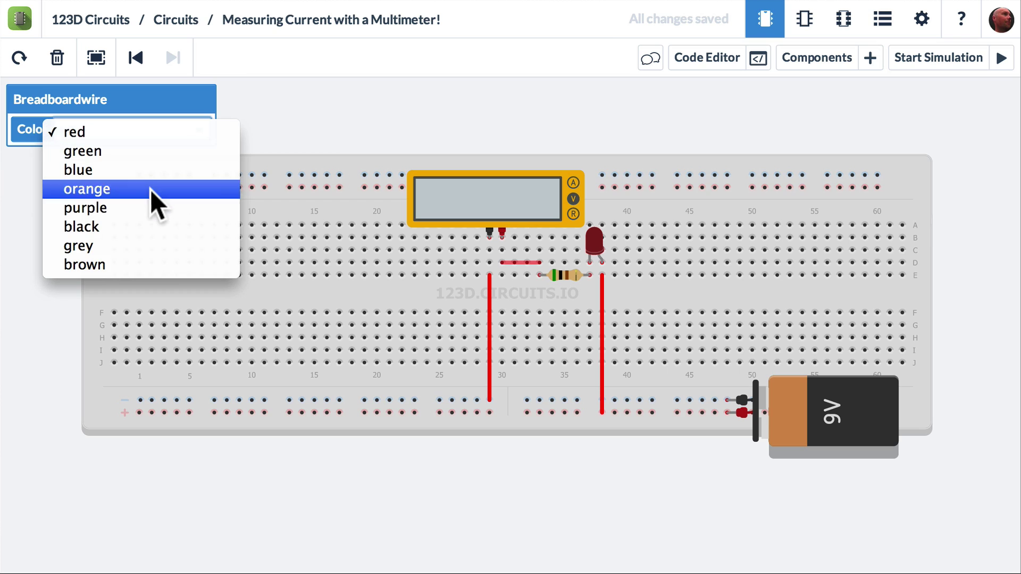
pyautogui.click(151, 227)
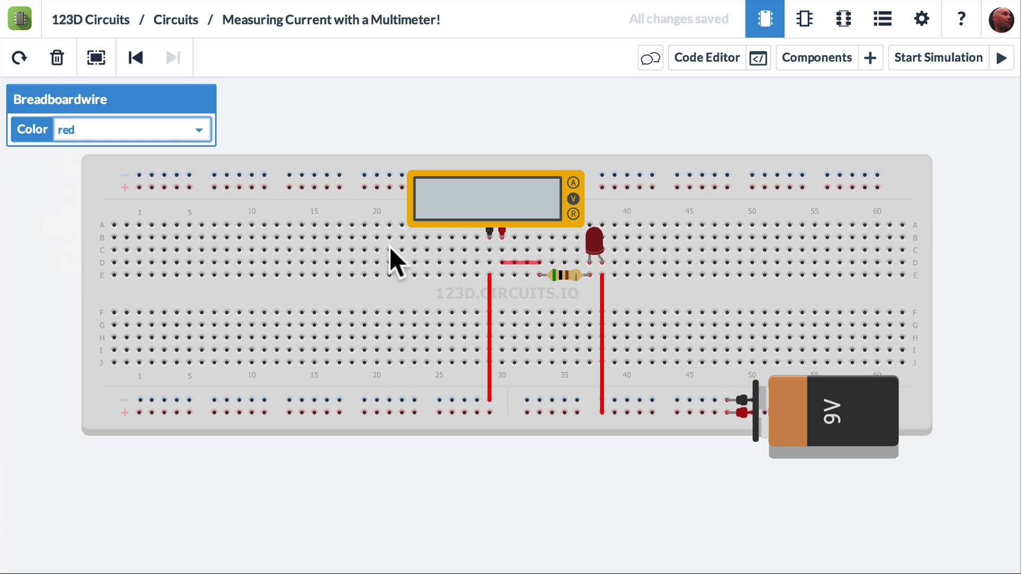
pyautogui.click(489, 292)
pyautogui.click(173, 126)
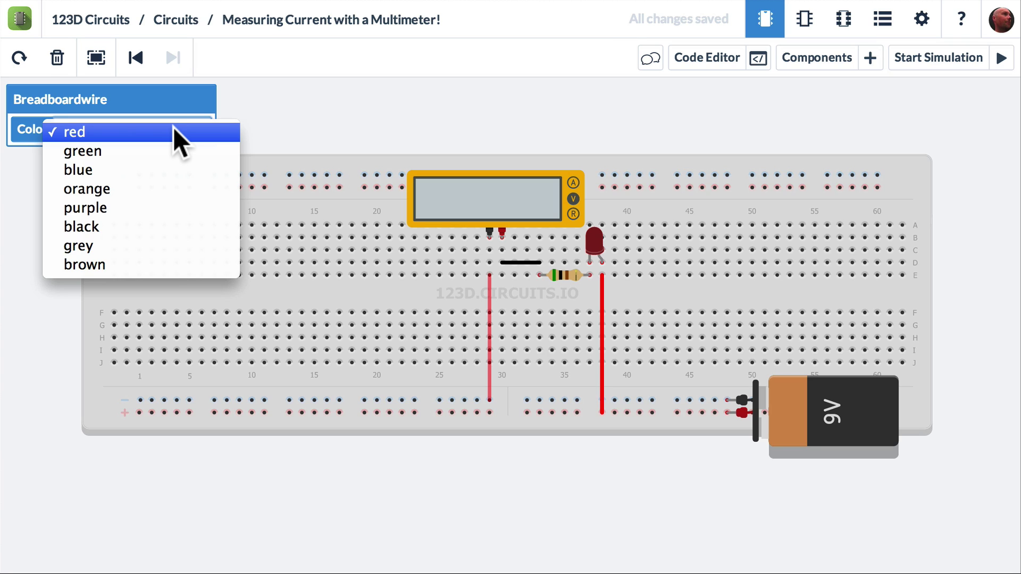
pyautogui.click(174, 223)
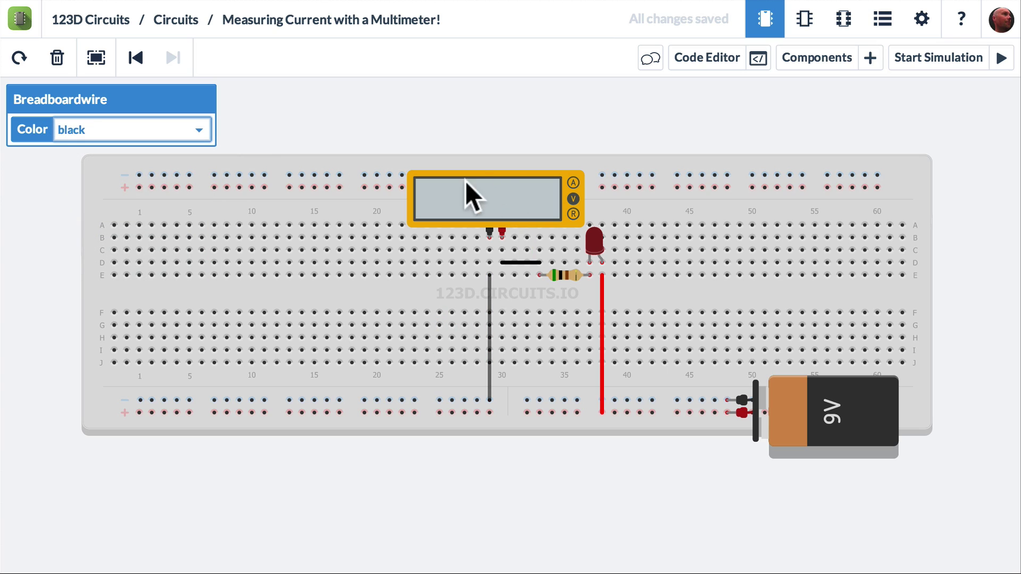
# Start the simulation and switch the multimeter to Amperage so it reads 14.0 mA
pyautogui.click(940, 60)
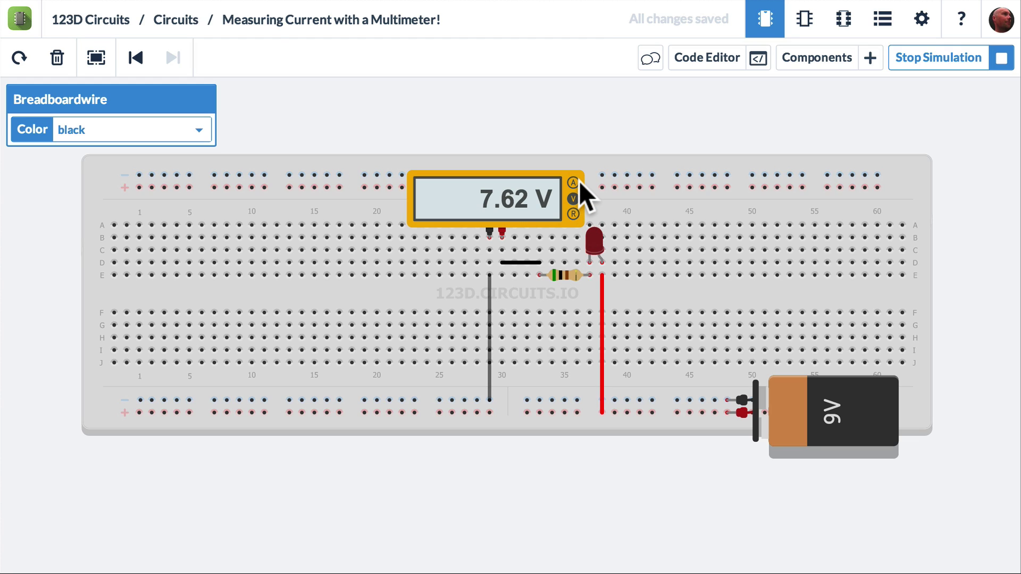
pyautogui.scroll(5, 579, 180)
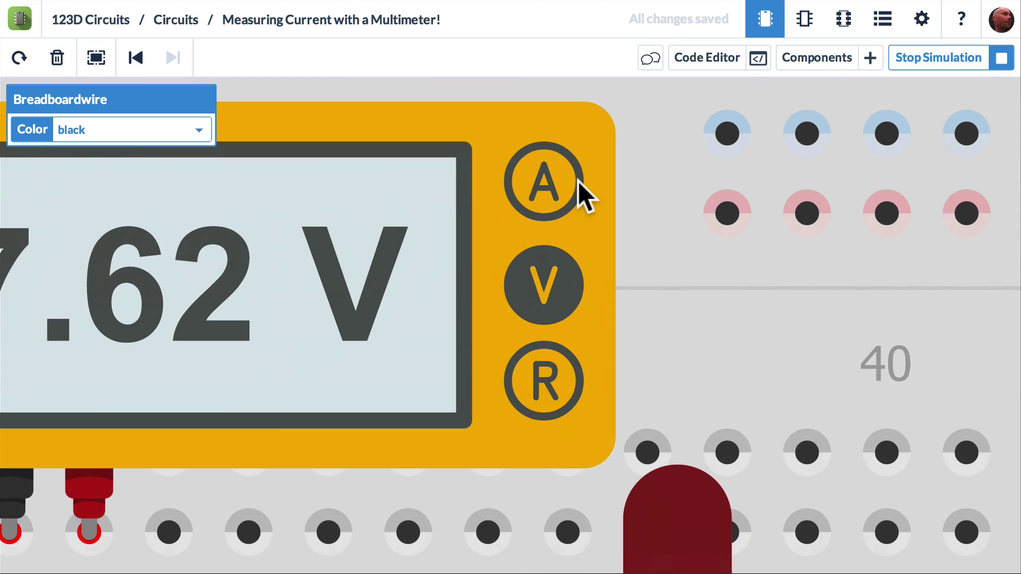
pyautogui.click(551, 174)
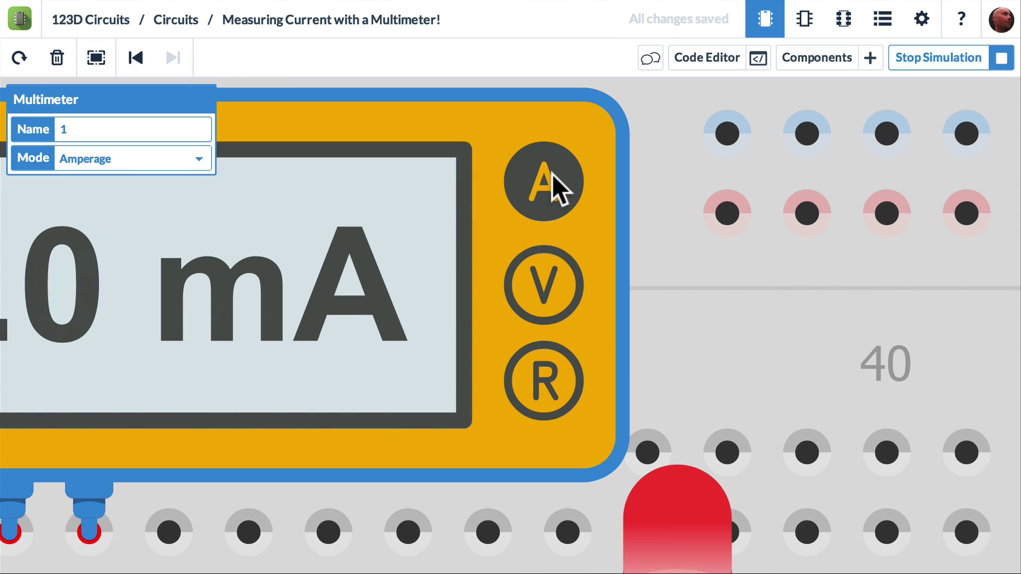
pyautogui.scroll(-5, 552, 174)
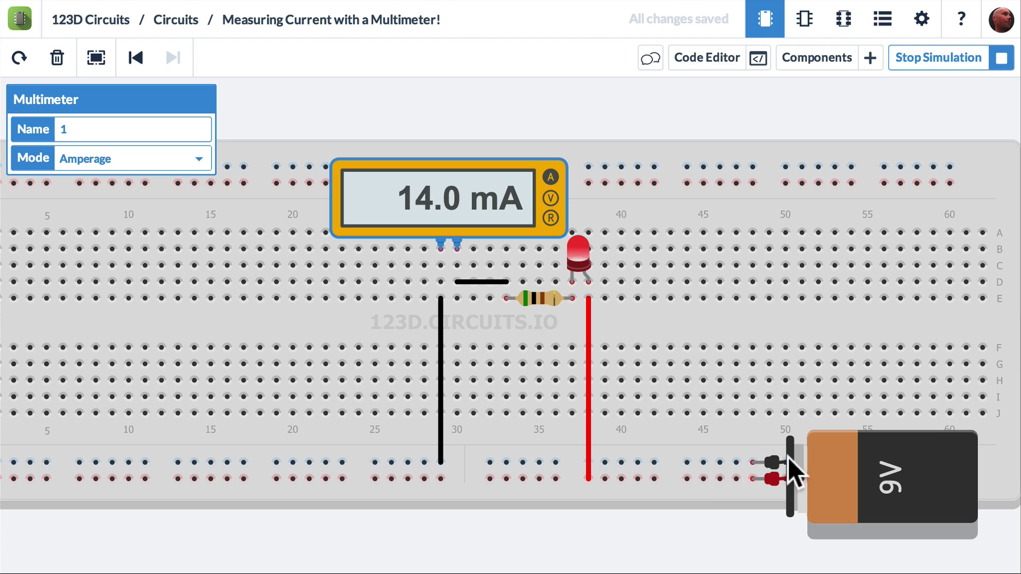
# Clear the component search and place a potentiometer on the board's left side
pyautogui.click(741, 523)
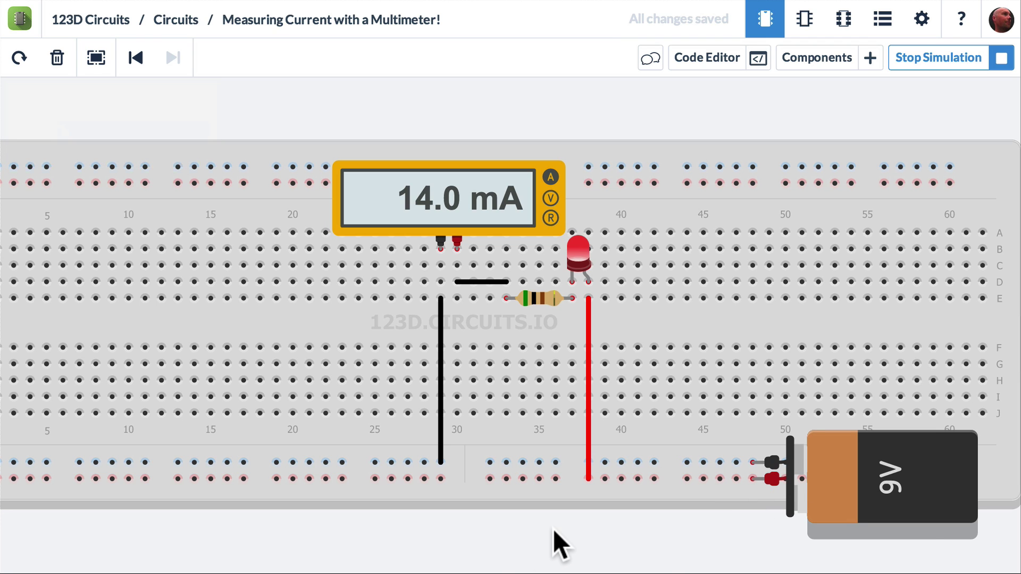
pyautogui.scroll(-2, 553, 528)
pyautogui.moveTo(553, 528); pyautogui.dragTo(569, 350)
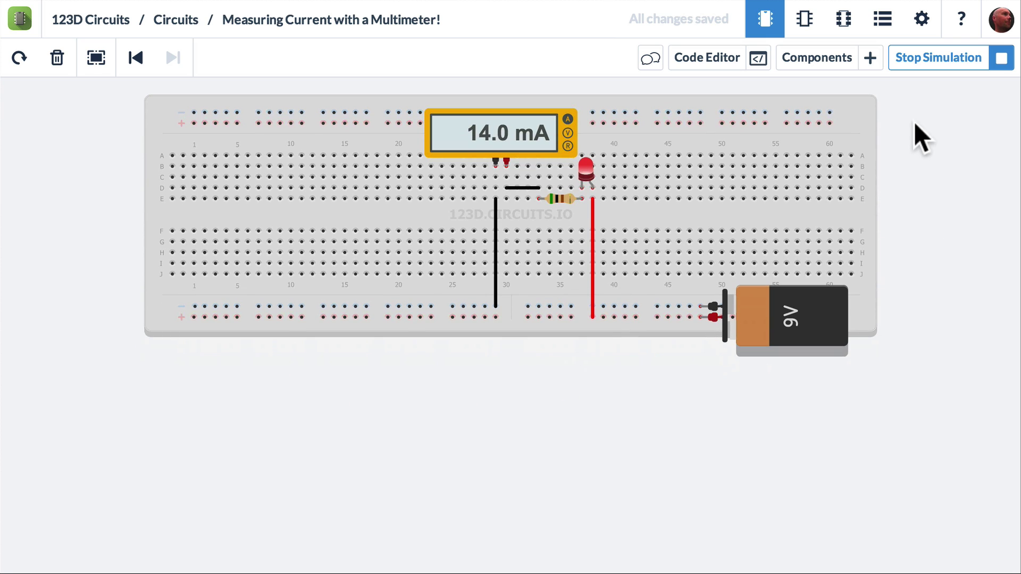
pyautogui.click(846, 63)
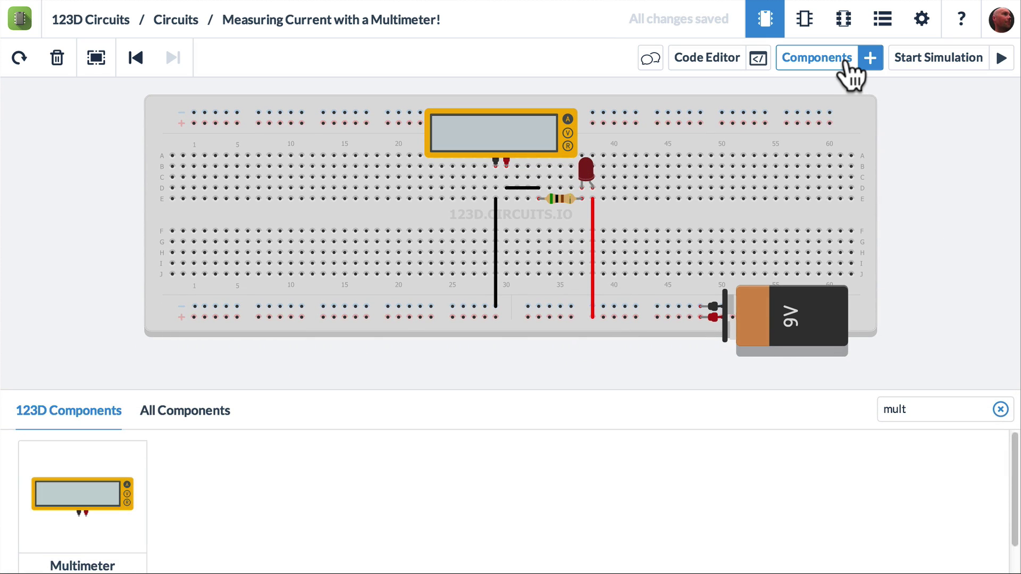
pyautogui.click(999, 409)
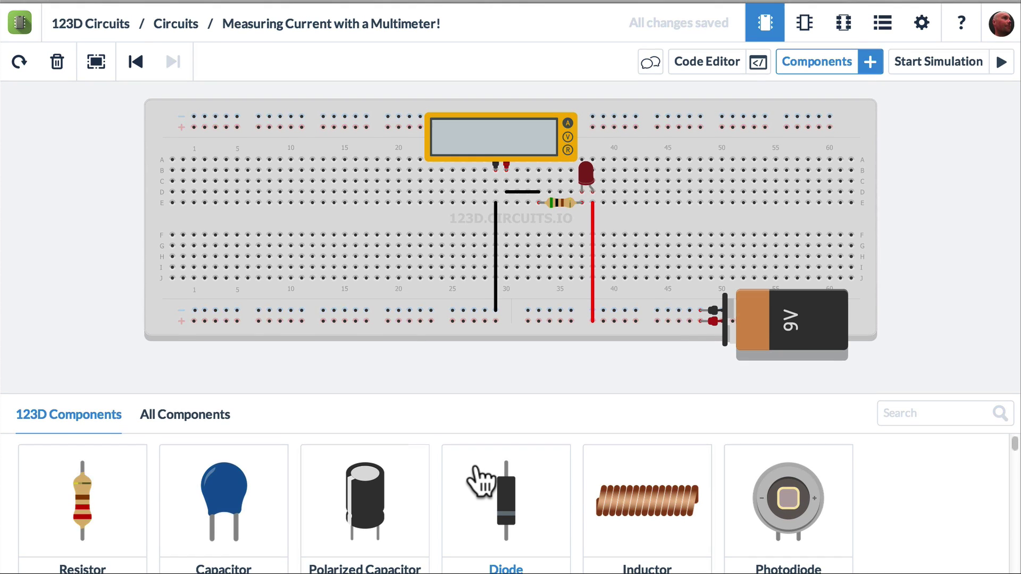
pyautogui.scroll(-5, 481, 481)
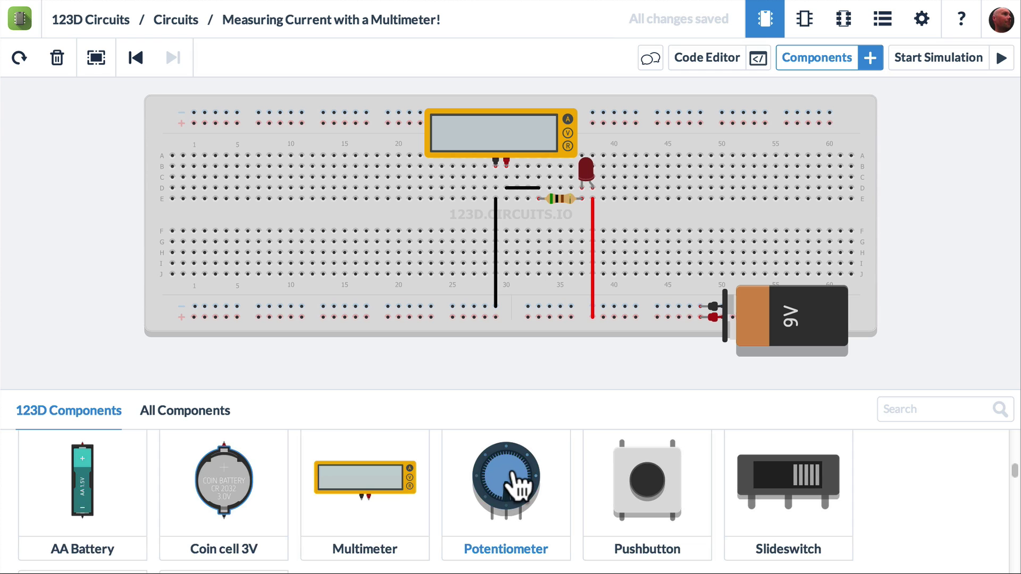
pyautogui.moveTo(516, 486)
pyautogui.mouseDown()
pyautogui.moveTo(375, 148)
pyautogui.moveTo(336, 153)
pyautogui.mouseUp()
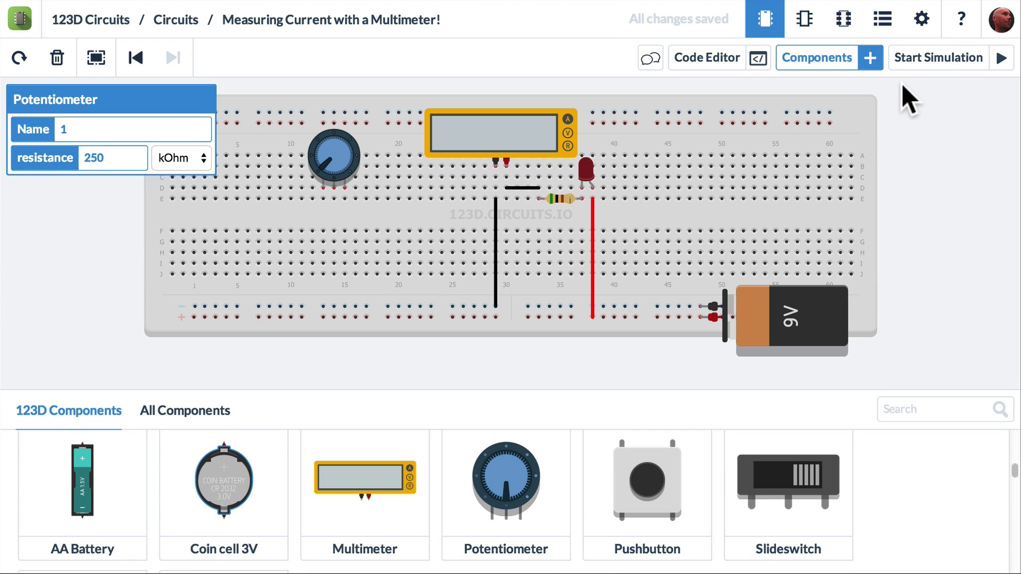
pyautogui.click(871, 59)
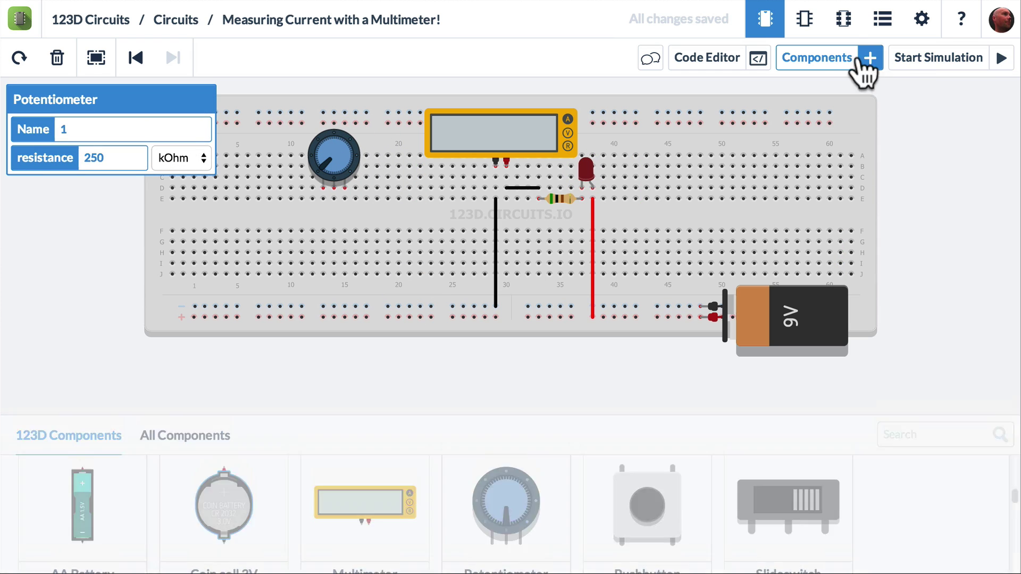
# Copy the red LED beside the potentiometer, wiring it to the potentiometer and bottom rail
pyautogui.click(586, 169)
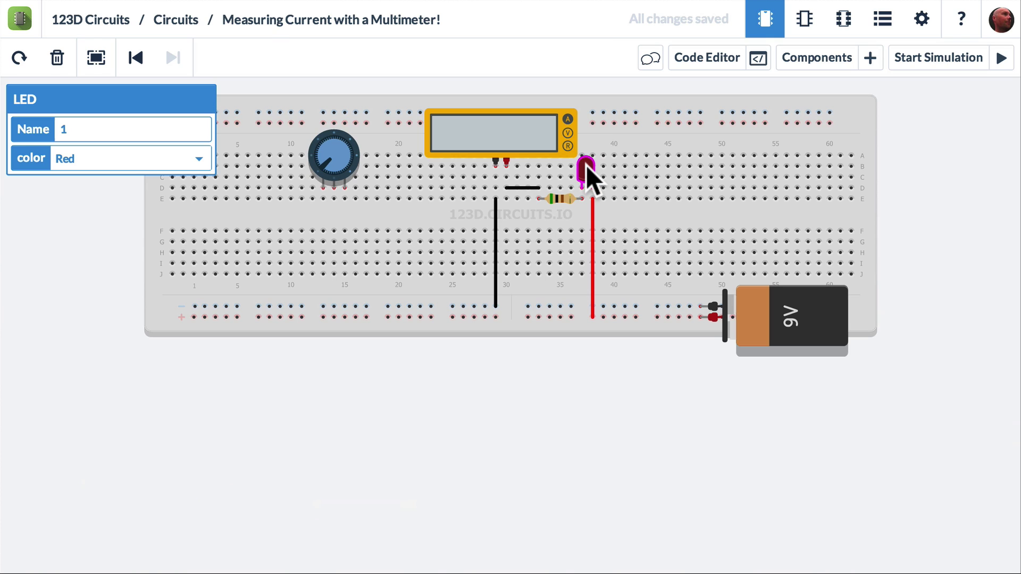
pyautogui.press('super')
pyautogui.press('super+c')
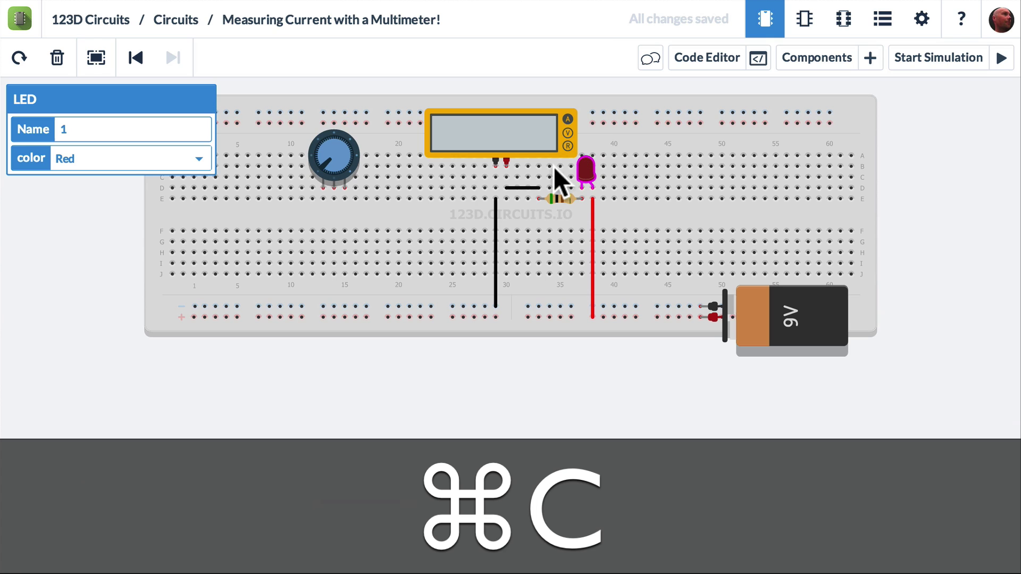
pyautogui.press('super+v')
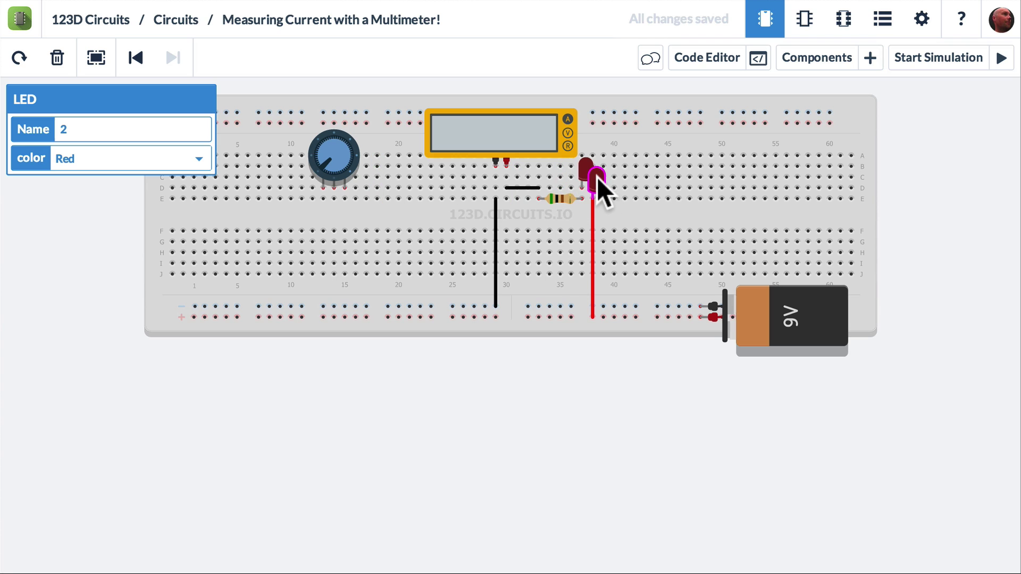
pyautogui.click(373, 164)
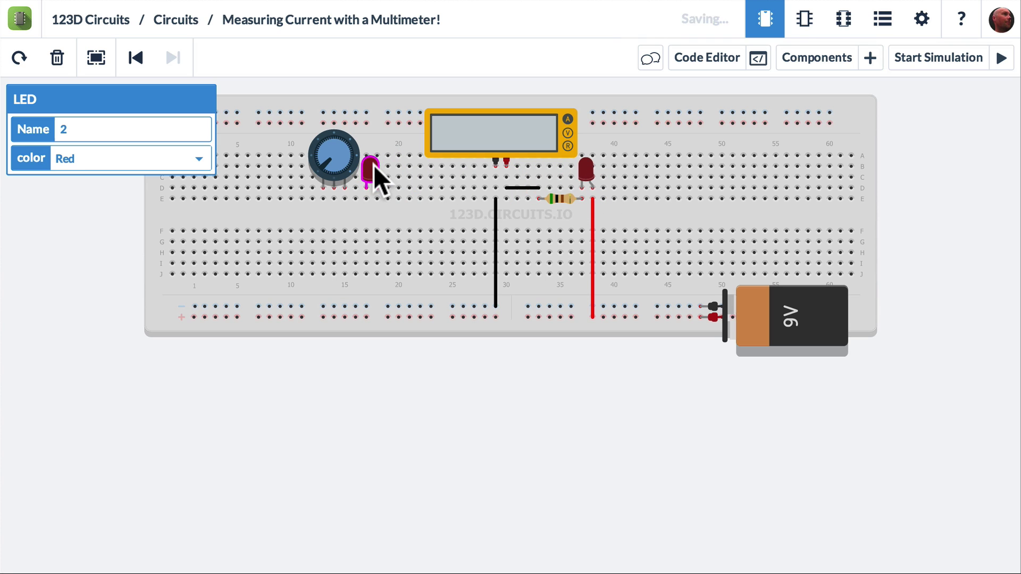
pyautogui.click(364, 201)
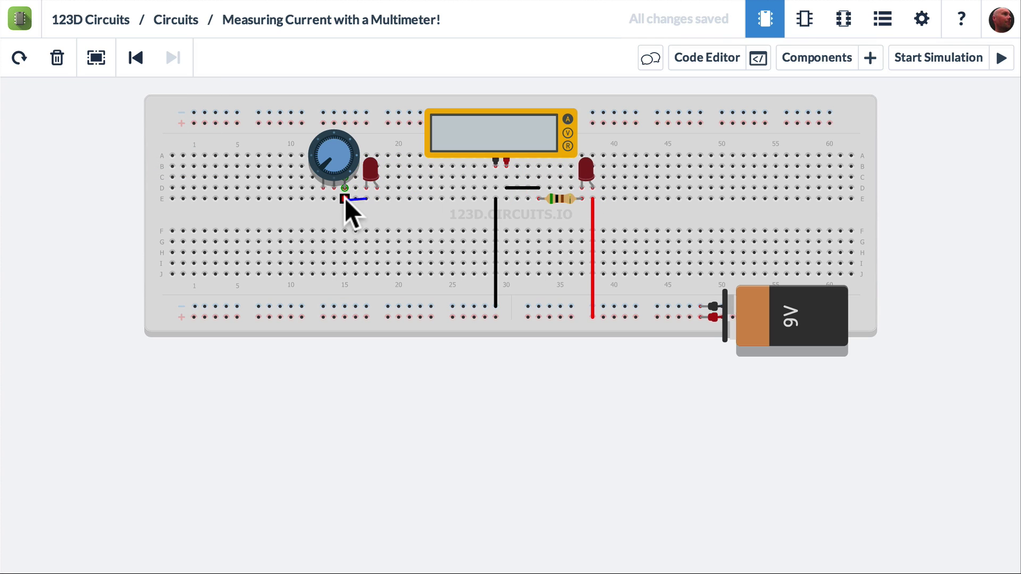
pyautogui.click(344, 198)
pyautogui.click(375, 195)
pyautogui.click(384, 316)
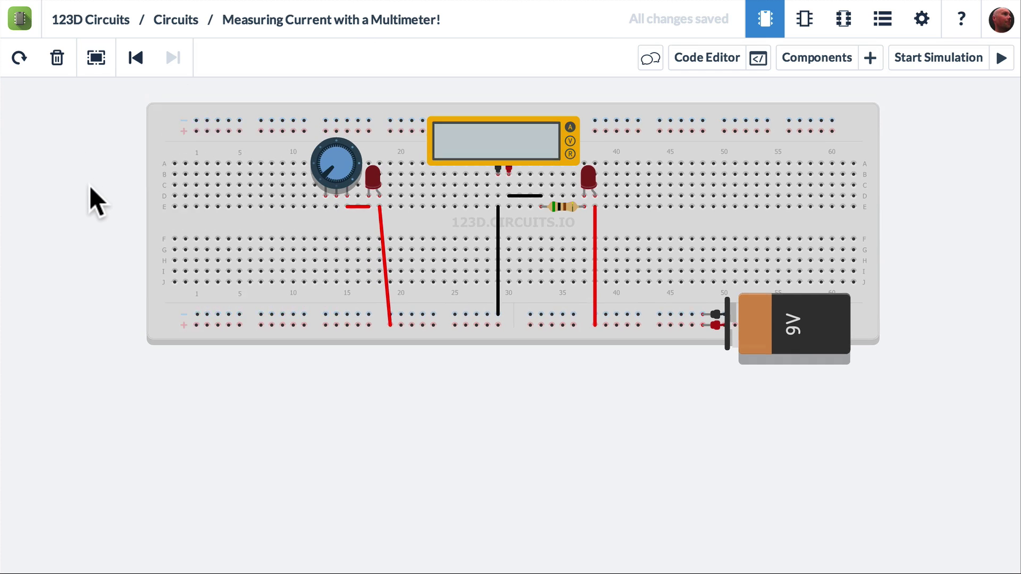
# Duplicate the multimeter and place the copy at the breadboard's left end
pyautogui.click(489, 202)
pyautogui.press('super+c')
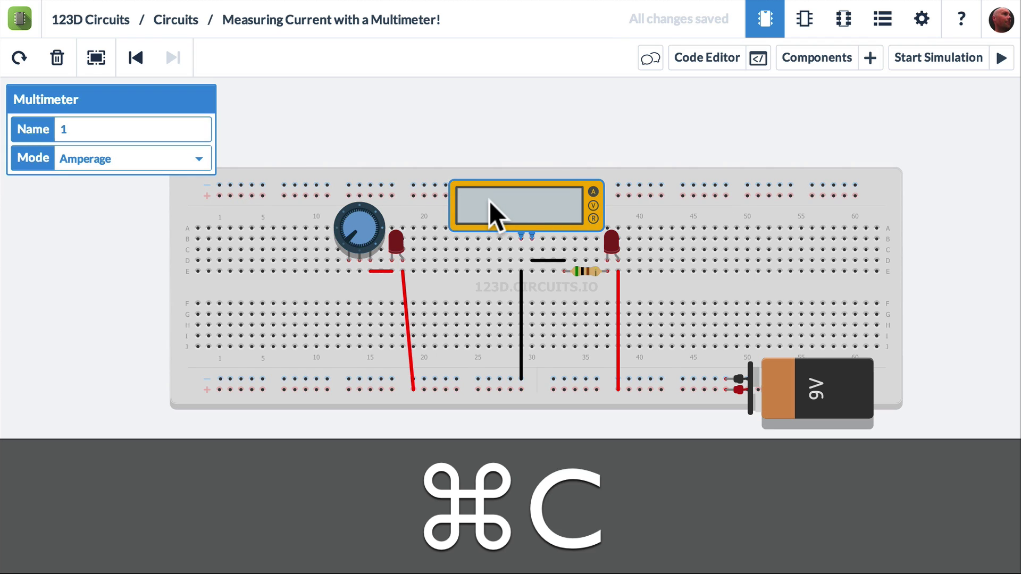
pyautogui.press('super+v')
pyautogui.moveTo(562, 220); pyautogui.dragTo(262, 199)
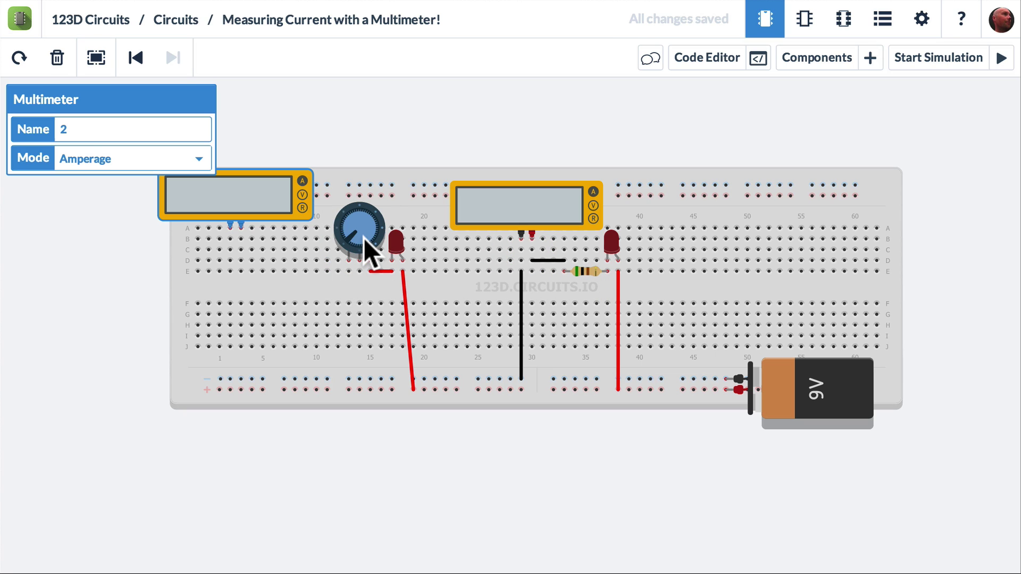
# Wire the potentiometer along row E to hole E3, then down to the negative rail
pyautogui.click(359, 269)
pyautogui.click(246, 270)
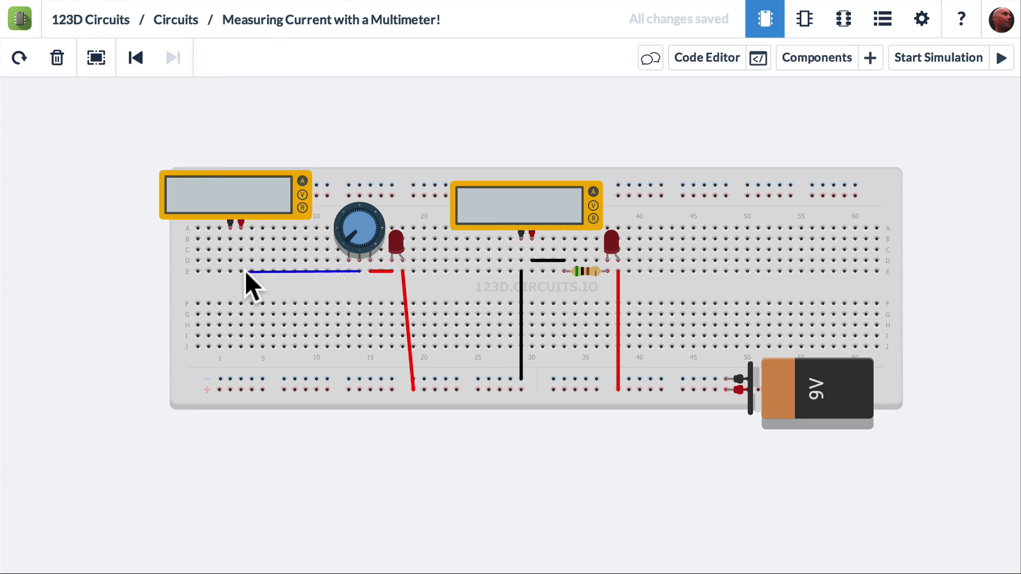
pyautogui.click(229, 271)
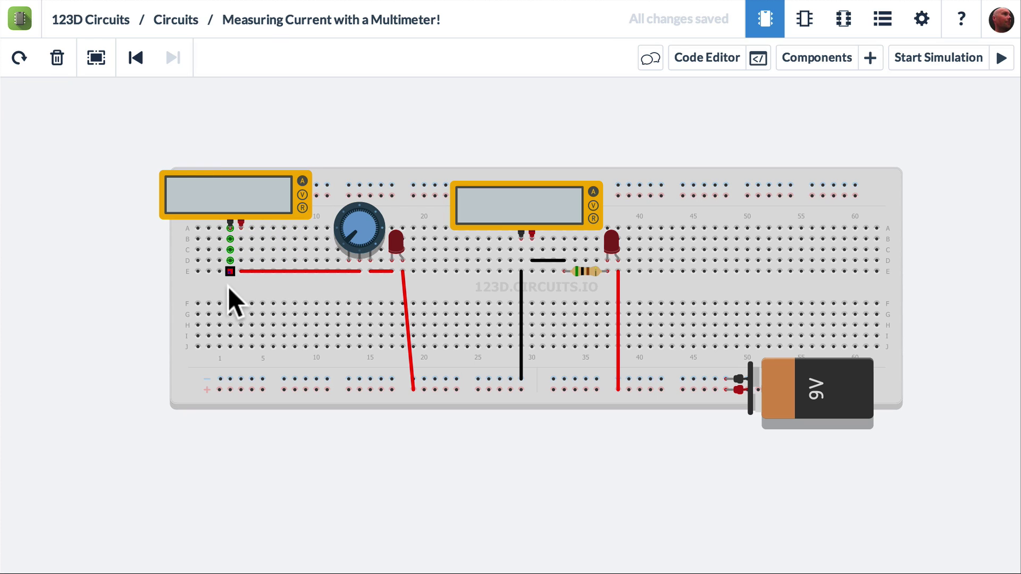
pyautogui.click(230, 271)
pyautogui.click(241, 379)
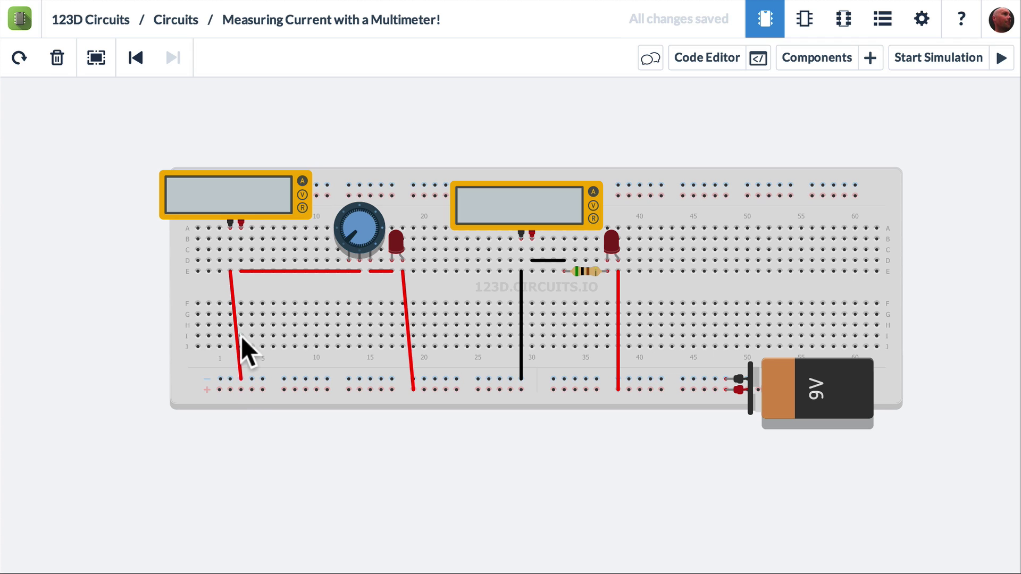
# Colour the new rail wire and the long row E wire black
pyautogui.click(231, 289)
pyautogui.click(141, 127)
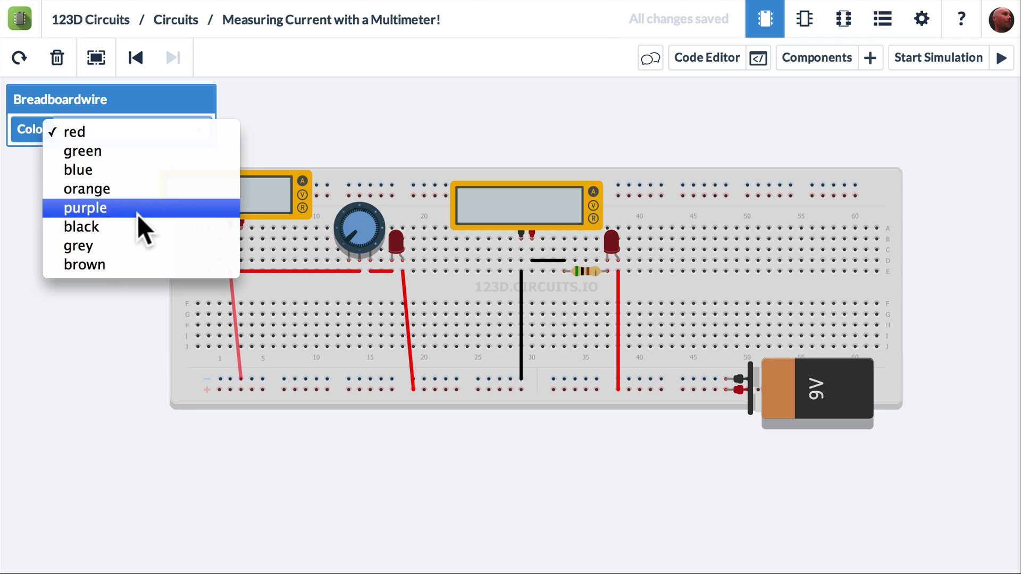
pyautogui.click(154, 227)
pyautogui.click(153, 130)
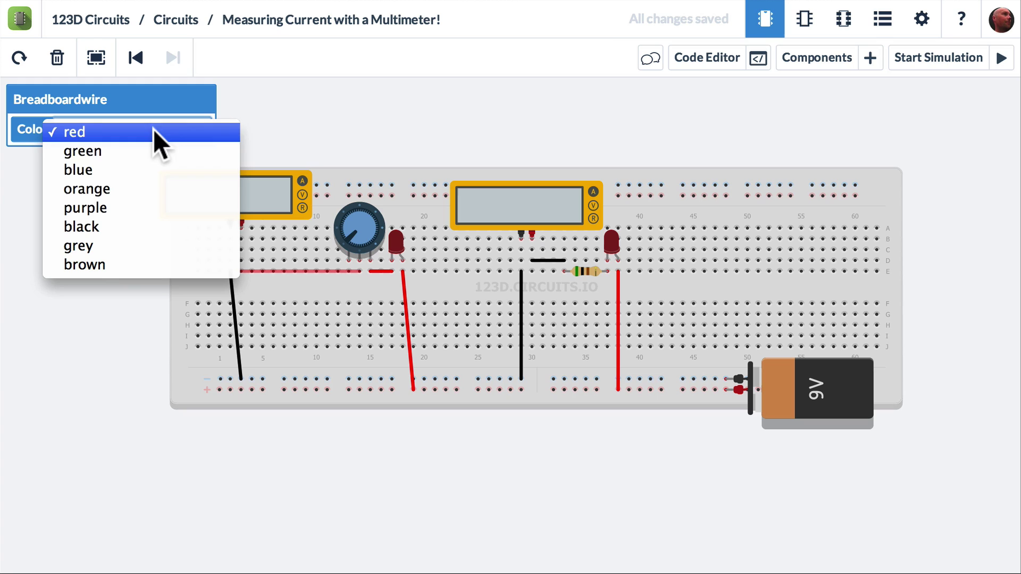
pyautogui.click(158, 219)
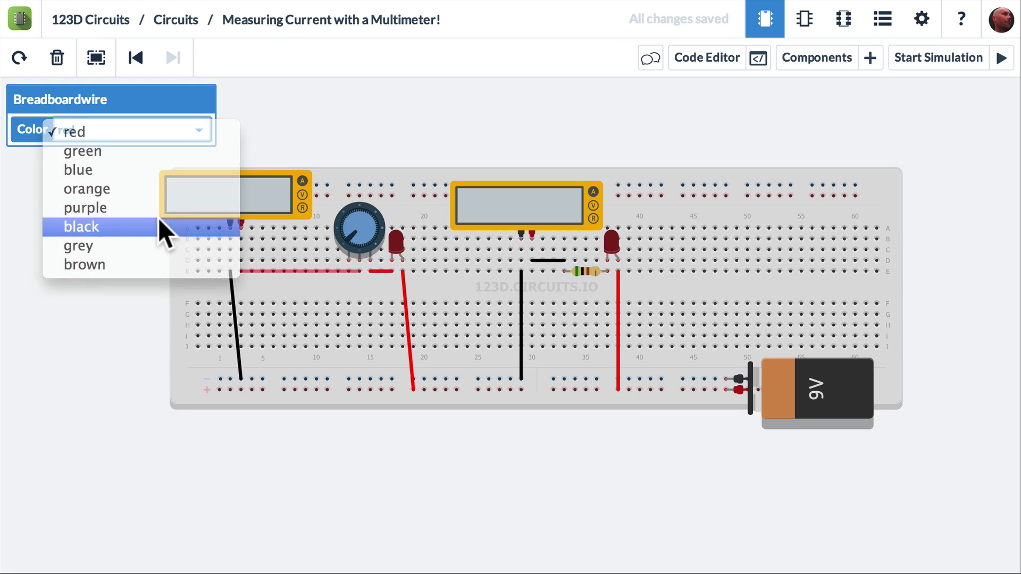
# Recolour the short red potentiometer–LED link blue
pyautogui.click(379, 271)
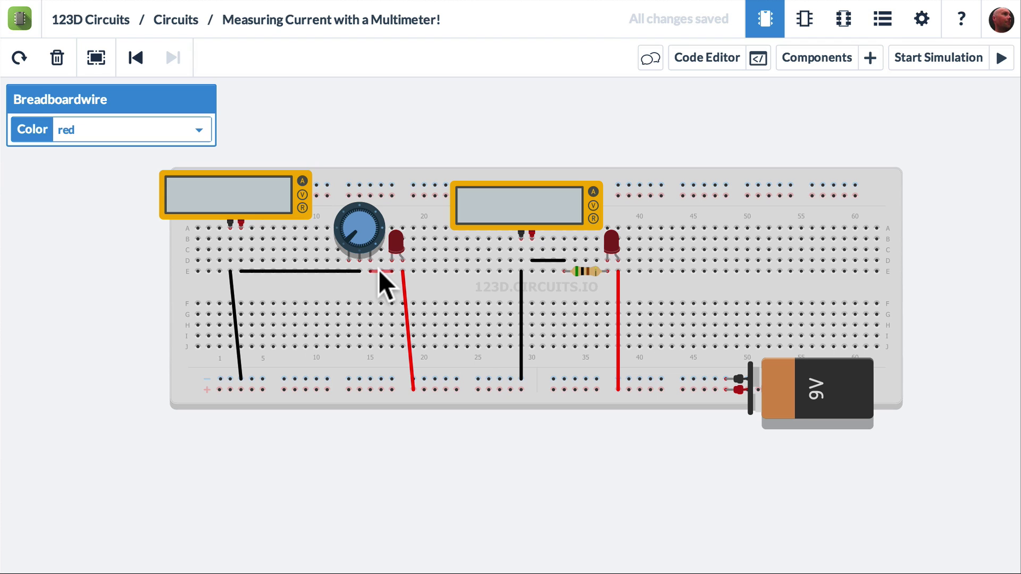
pyautogui.click(167, 132)
pyautogui.click(156, 169)
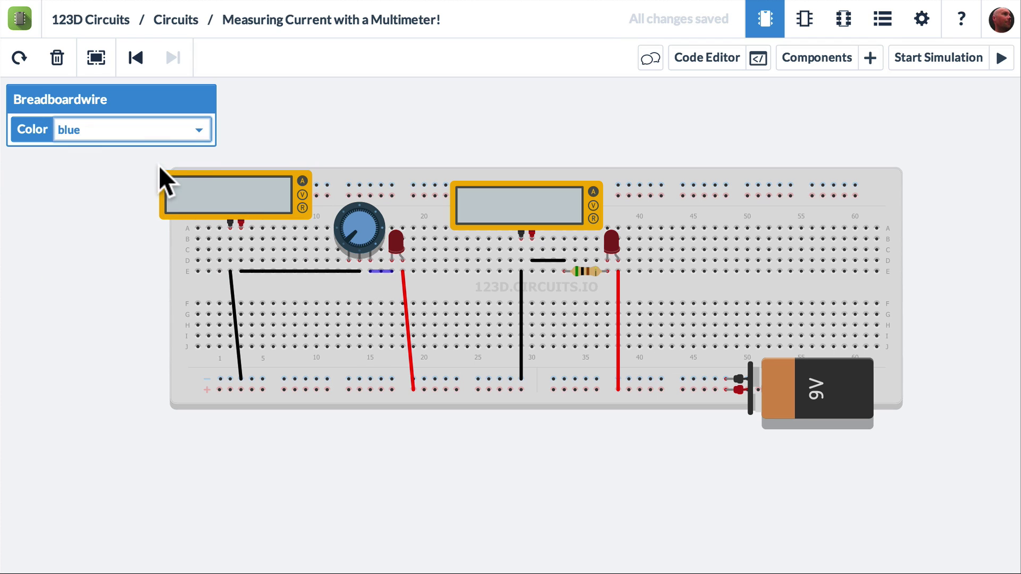
pyautogui.click(436, 120)
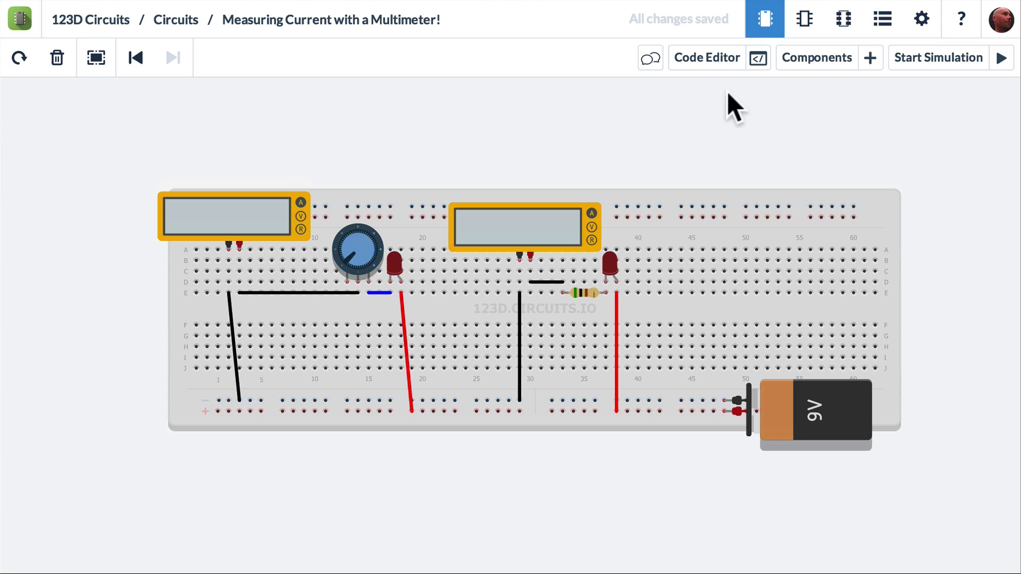
# Run the simulation and turn the potentiometer until the left meter reads 96.9 µA
pyautogui.click(917, 60)
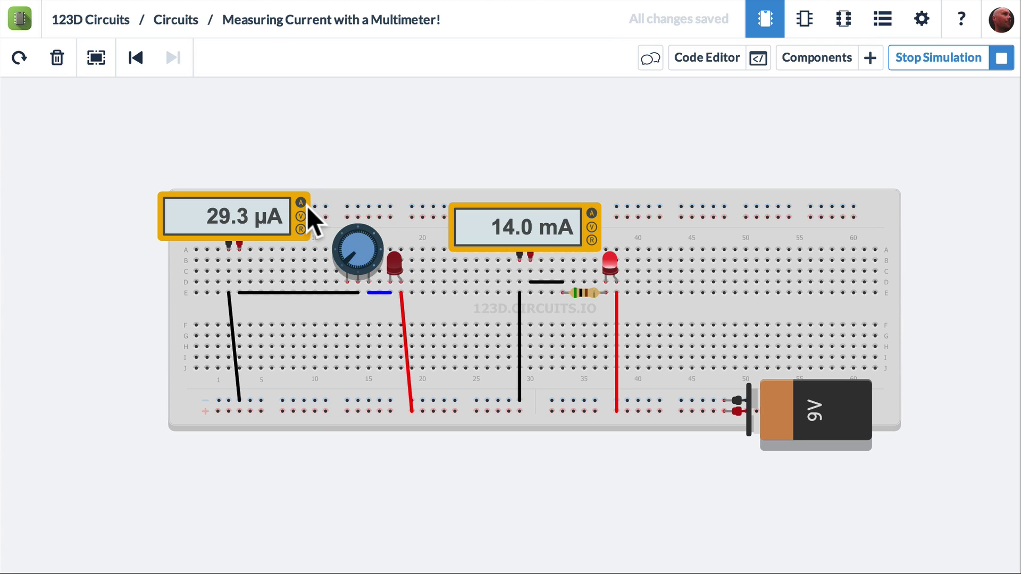
pyautogui.moveTo(357, 247); pyautogui.dragTo(365, 241)
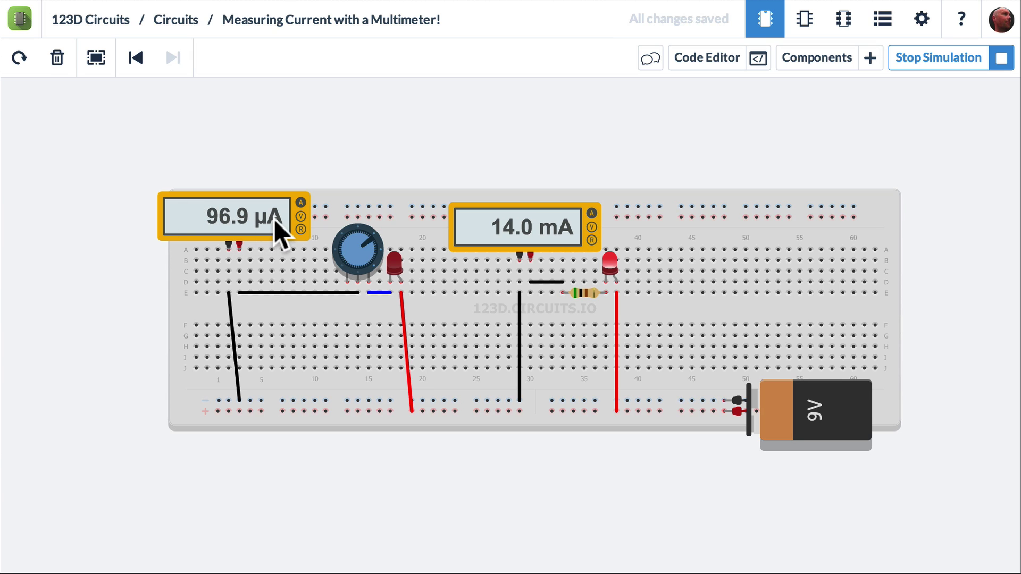
# Stop the simulation and change the potentiometer's resistance from 250 to 1 kOhm
pyautogui.click(921, 60)
pyautogui.click(364, 250)
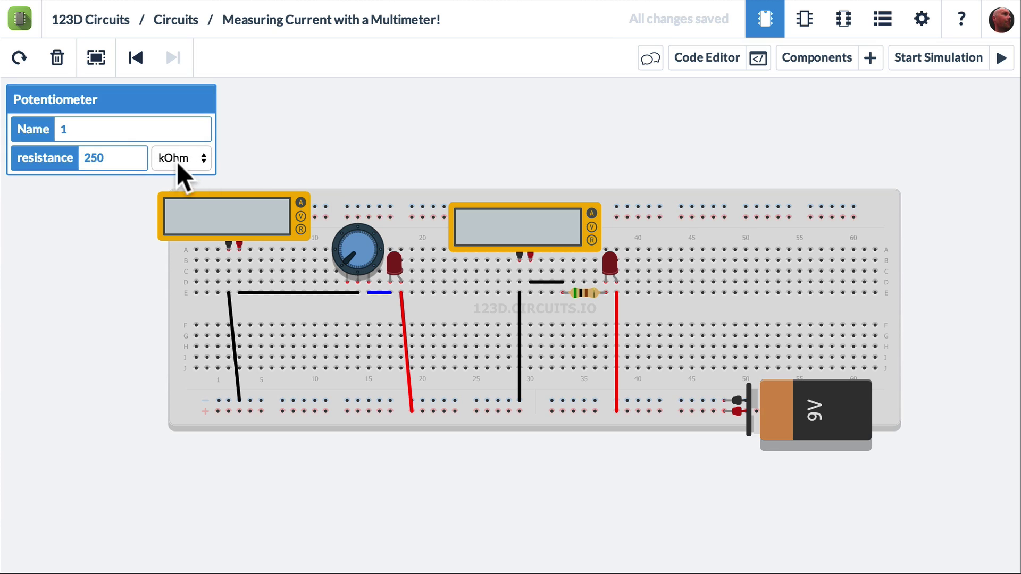
pyautogui.moveTo(119, 157); pyautogui.dragTo(85, 158)
pyautogui.write('1')
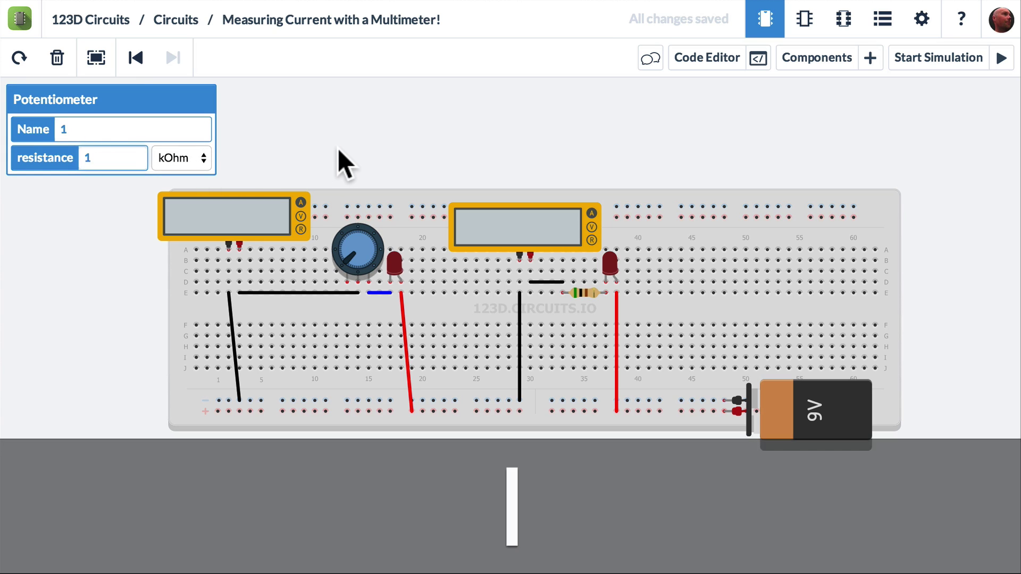
pyautogui.click(337, 148)
# Restart the simulation and tune the potentiometer until the left meter reads 12.5 mA
pyautogui.click(941, 58)
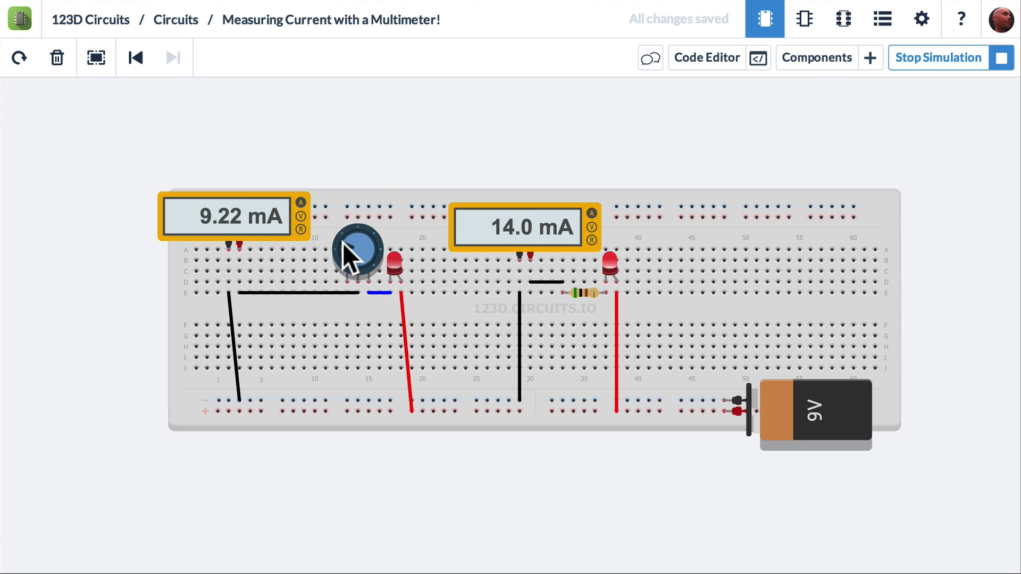
pyautogui.moveTo(343, 242); pyautogui.dragTo(324, 234)
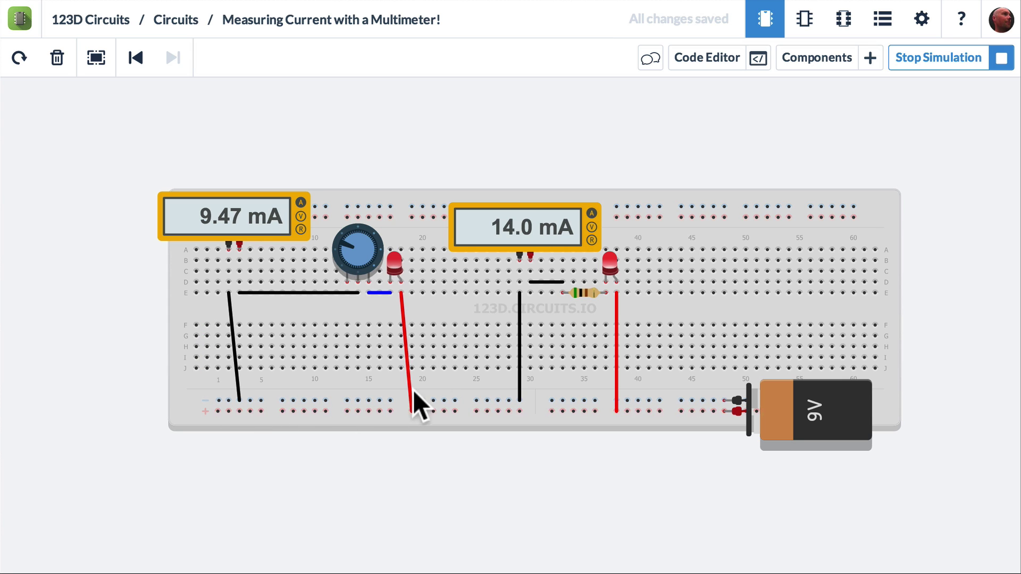
pyautogui.moveTo(344, 240); pyautogui.dragTo(329, 168)
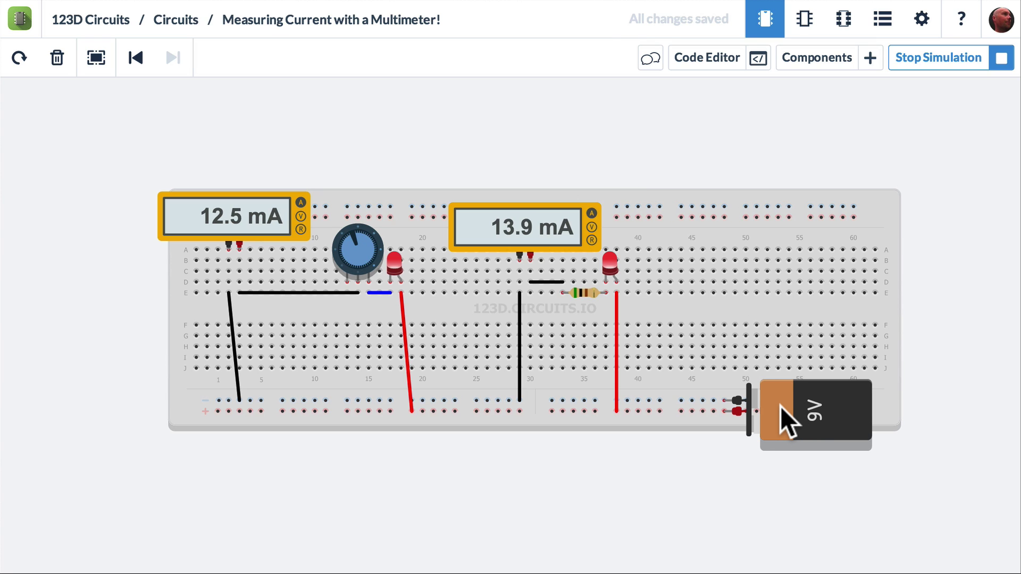
# Stop the simulation and paste a third multimeter next to the 9V battery
pyautogui.click(920, 59)
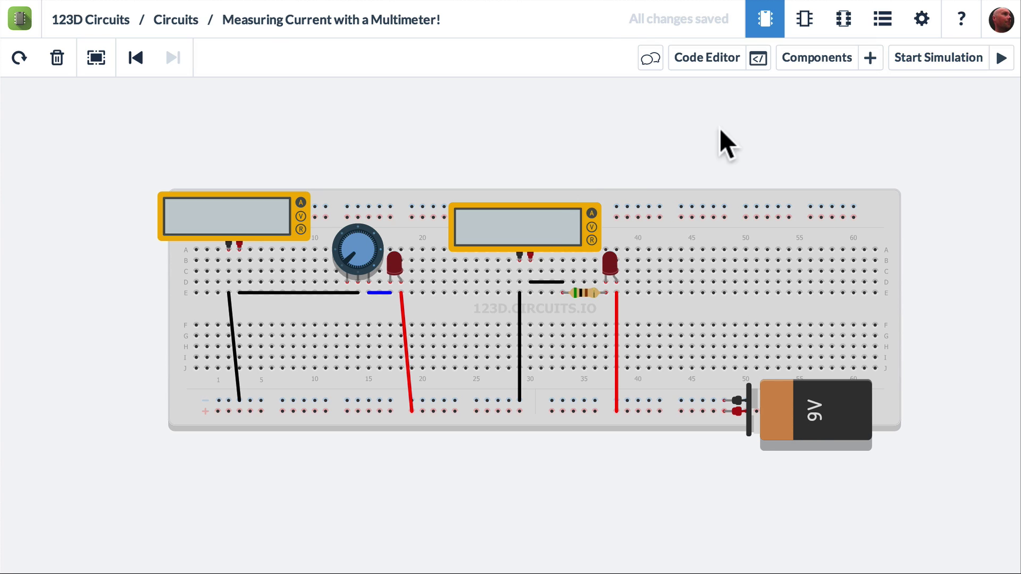
pyautogui.click(515, 229)
pyautogui.press('super+v')
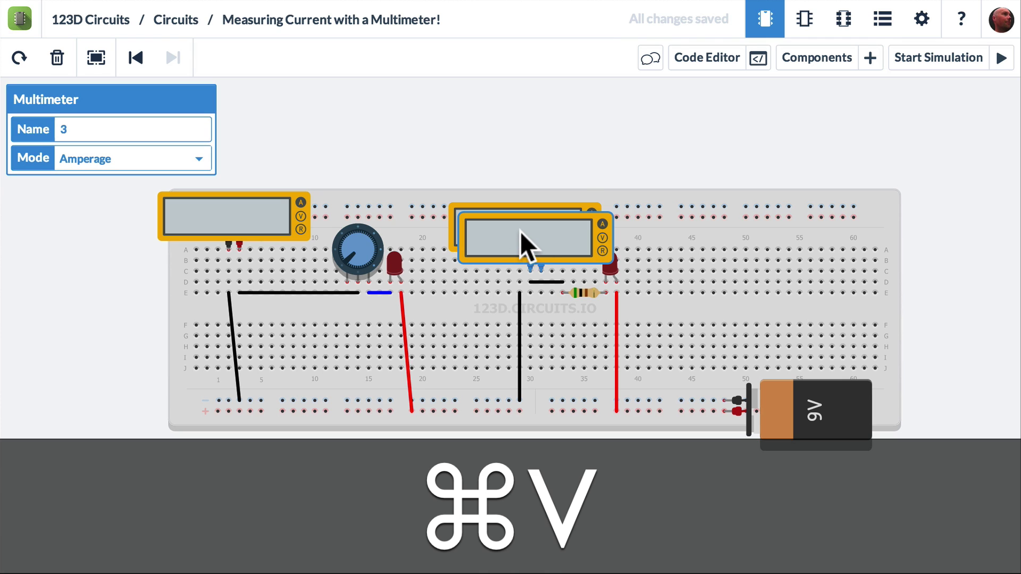
pyautogui.moveTo(520, 231); pyautogui.dragTo(734, 294)
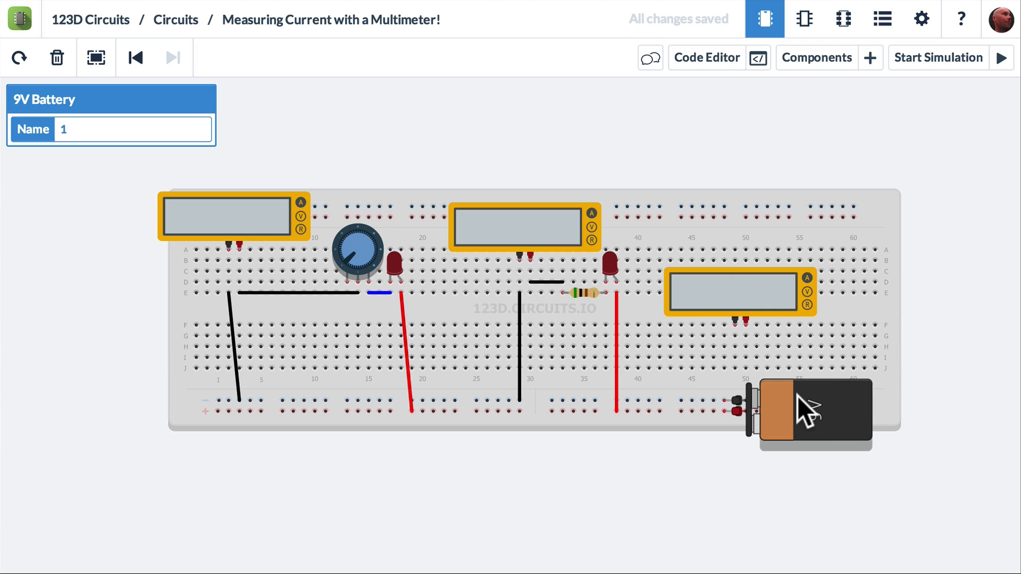
# Move the battery up, wire the new meter's probe to the lower rail, and colour that diagonal wire black
pyautogui.moveTo(797, 395); pyautogui.dragTo(810, 379)
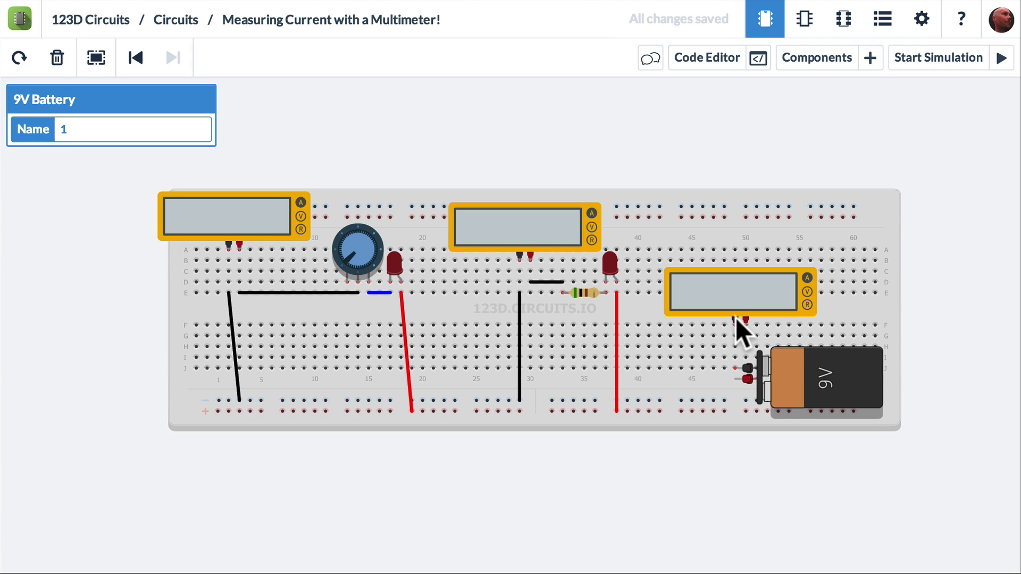
pyautogui.moveTo(745, 335)
pyautogui.mouseDown()
pyautogui.moveTo(708, 370)
pyautogui.moveTo(692, 409)
pyautogui.moveTo(690, 398)
pyautogui.moveTo(724, 411)
pyautogui.mouseUp()
pyautogui.click(703, 381)
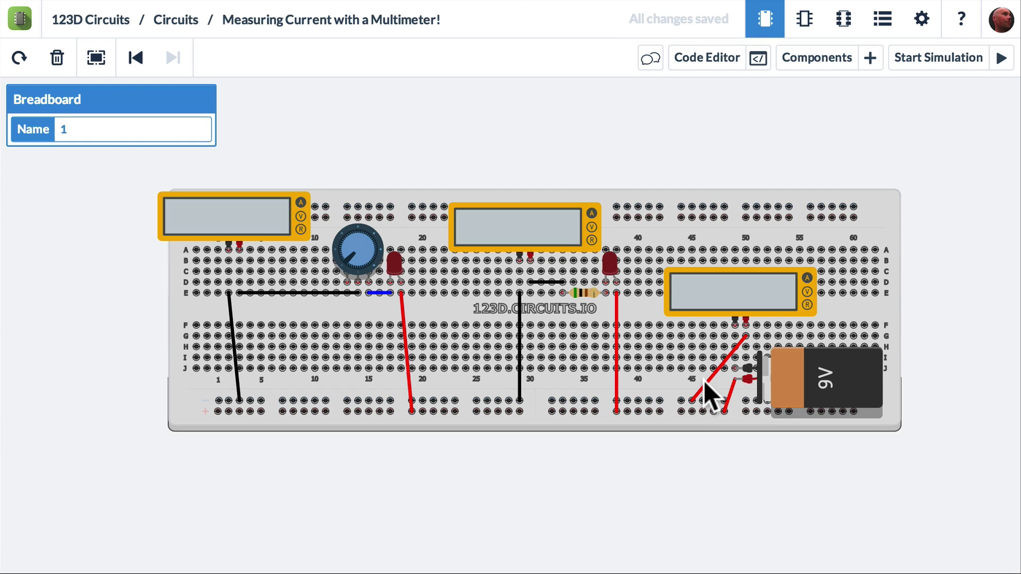
pyautogui.click(710, 377)
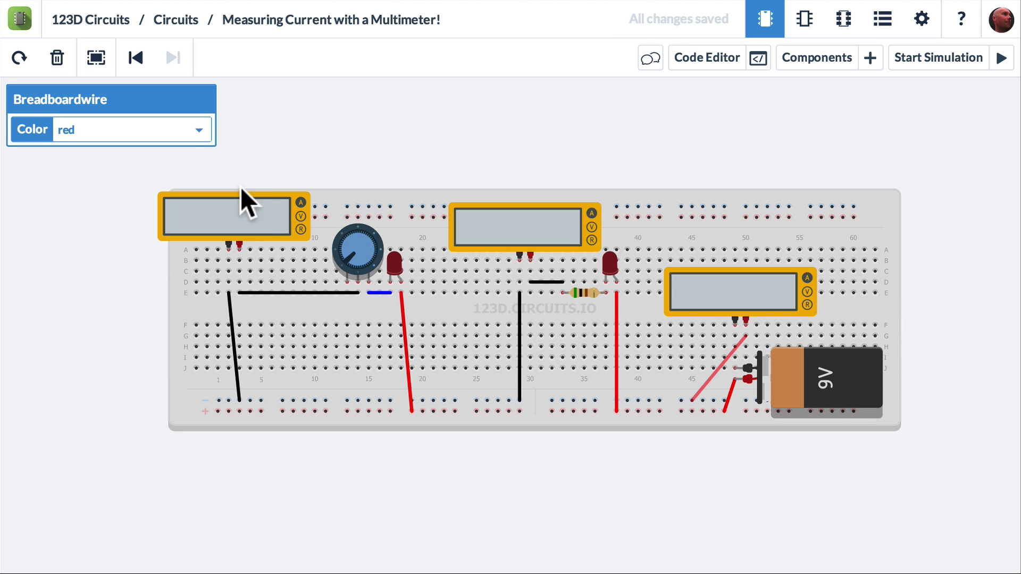
pyautogui.click(169, 125)
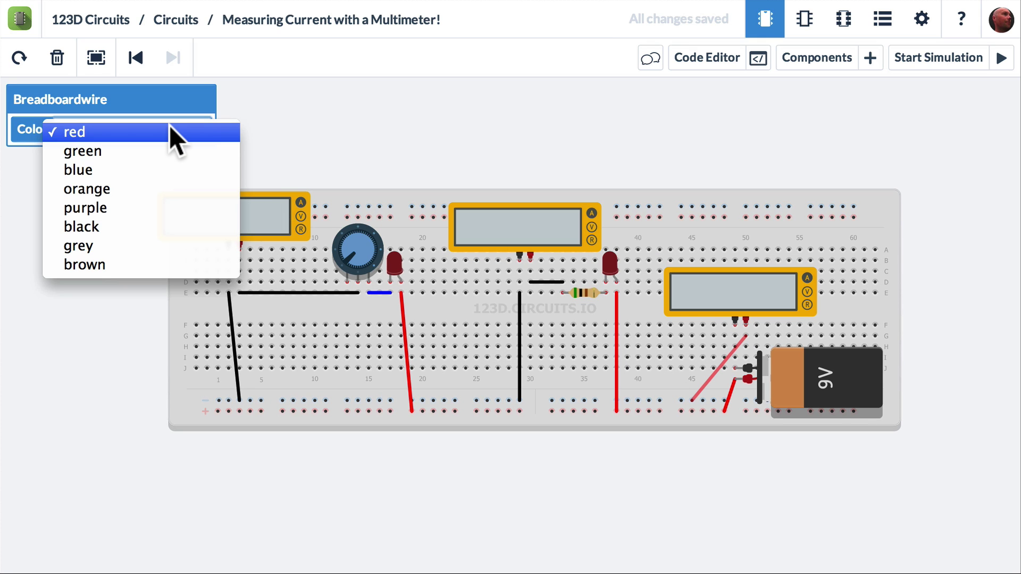
pyautogui.click(161, 227)
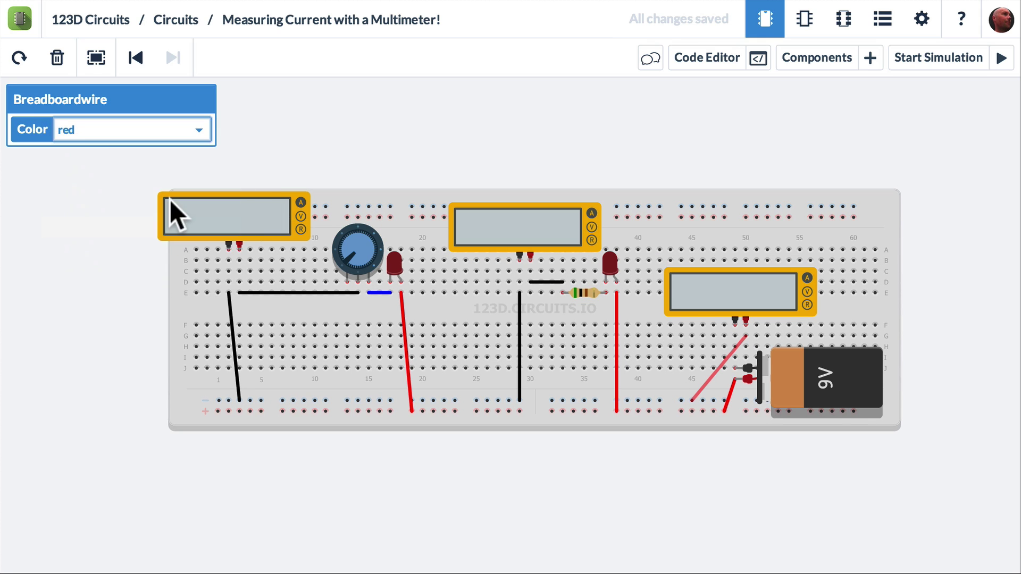
# Run the simulation and turn the potentiometer for 12.0 mA, 13.9 mA and 26.0 mA total
pyautogui.click(943, 63)
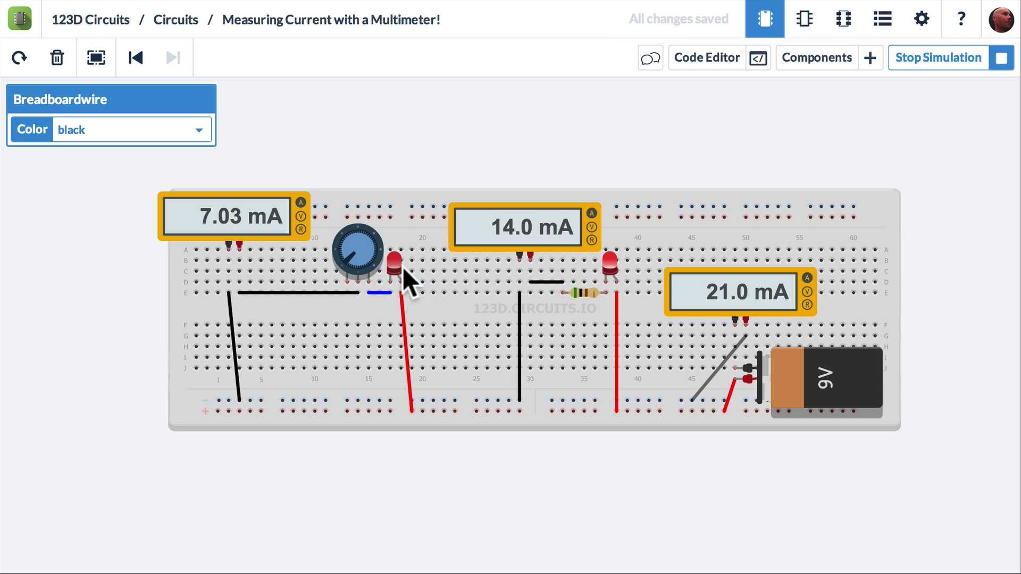
pyautogui.moveTo(347, 250); pyautogui.dragTo(351, 232)
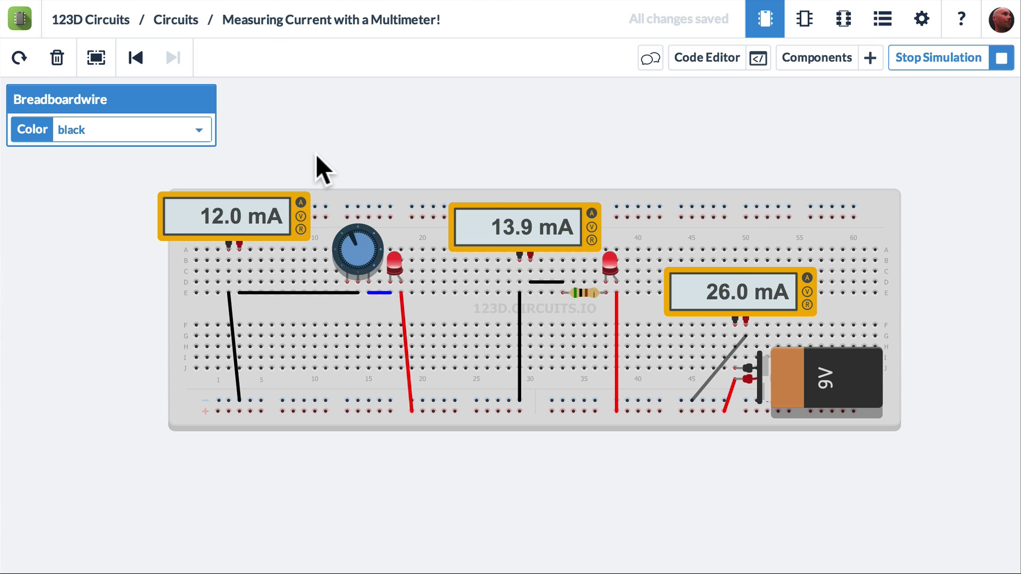